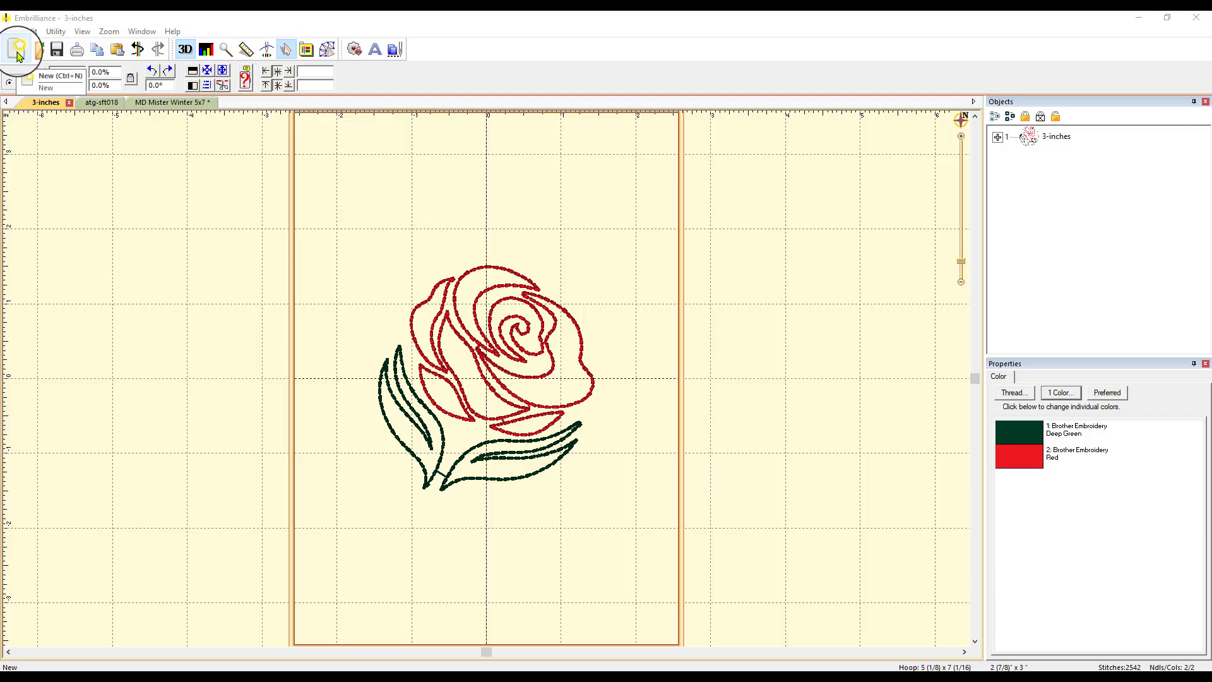
Step: Start a new blank design, Untitled 18, in an empty 5x7 hoop
{"action": "left_click", "coordinate": [17, 54]}
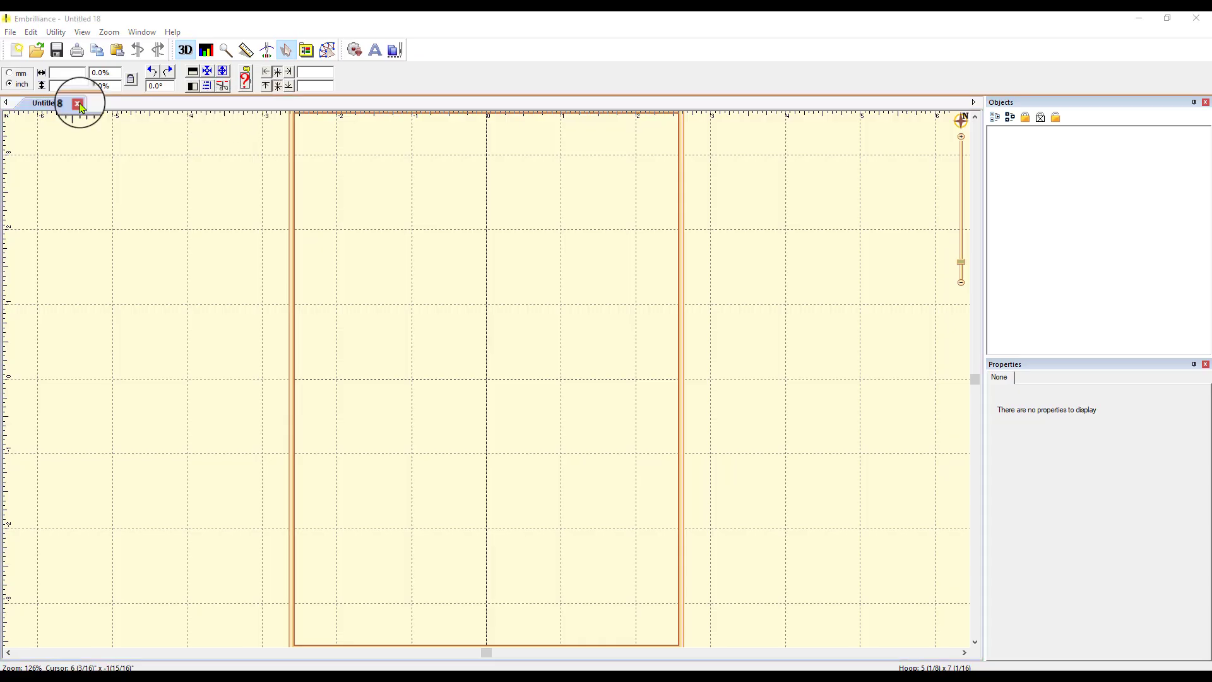
Step: Close the empty untitled design and open the 3-inches rose design from Downloads
{"action": "left_click", "coordinate": [78, 105]}
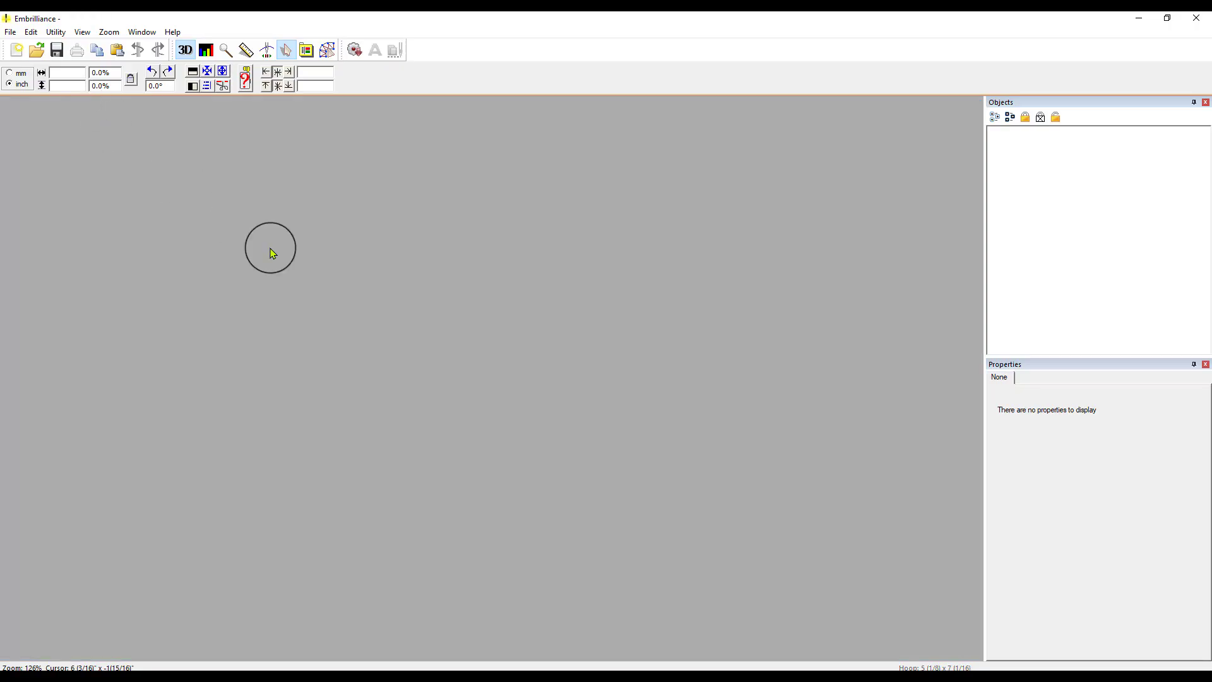
{"action": "left_click", "coordinate": [39, 56]}
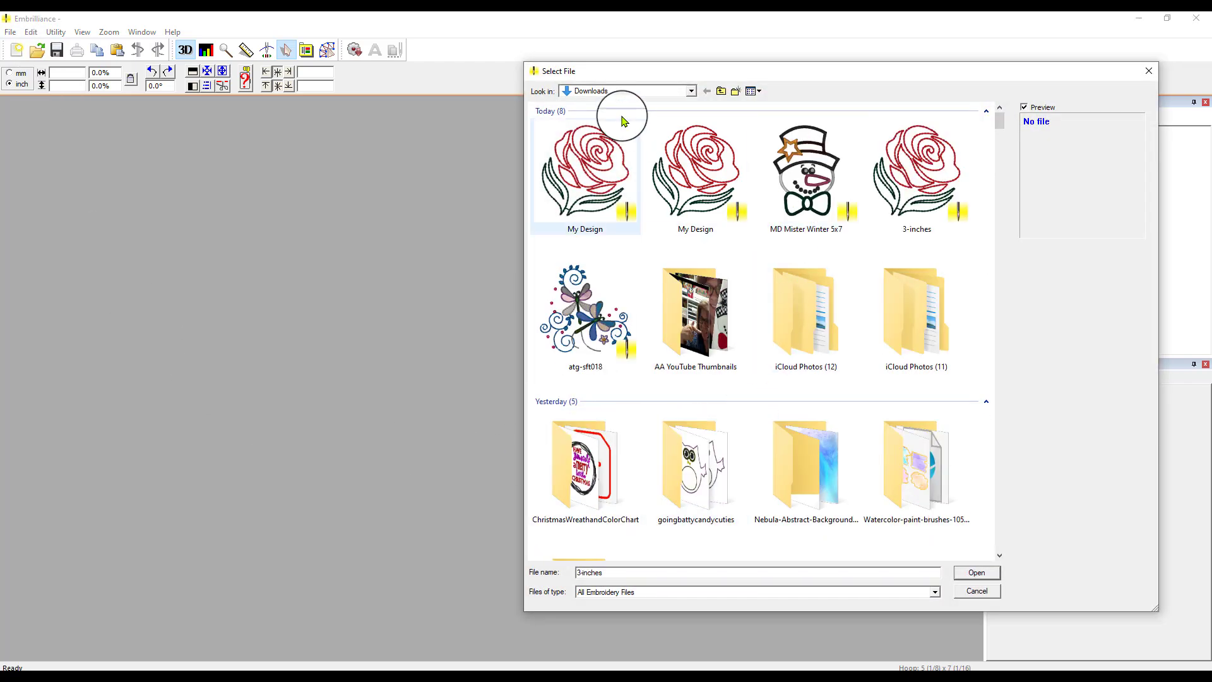
{"action": "left_click_drag", "start_coordinate": [627, 70], "coordinate": [488, 68]}
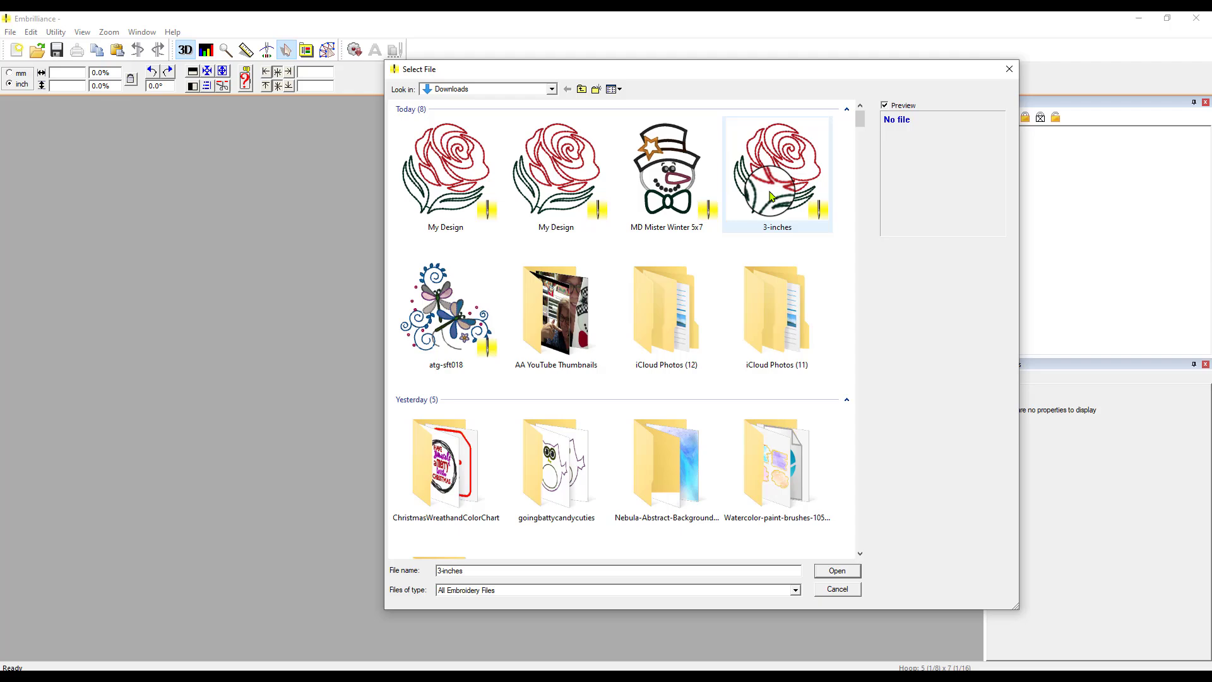
{"action": "left_click", "coordinate": [788, 175]}
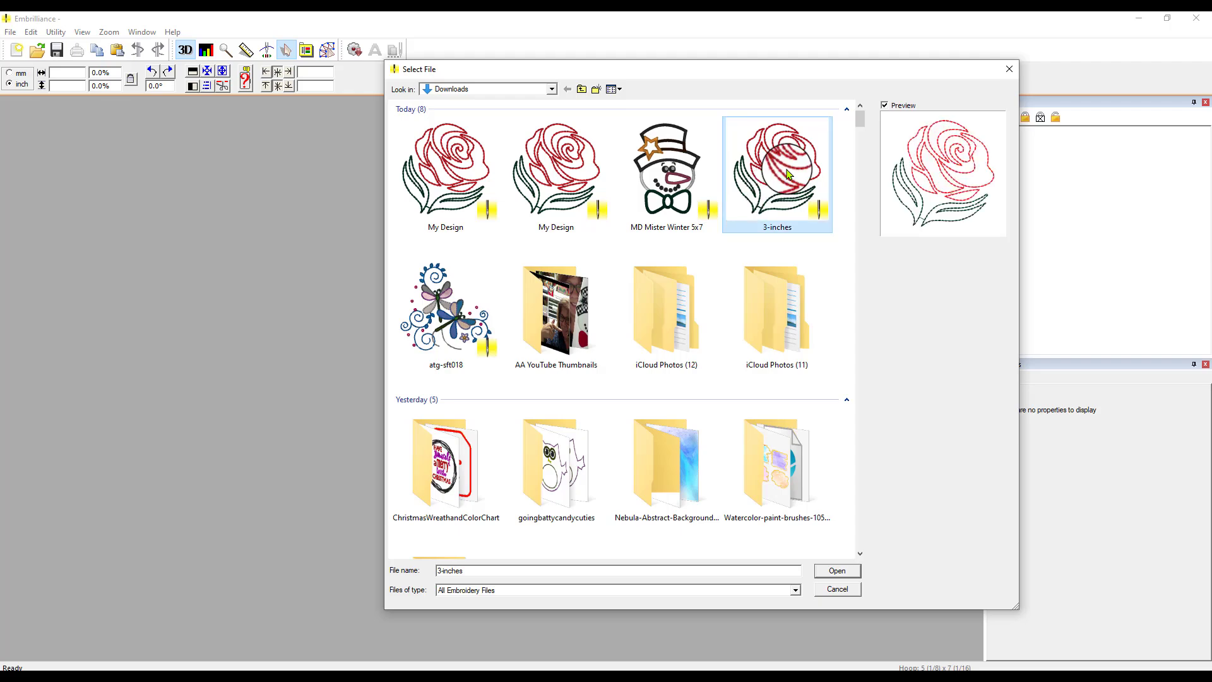
{"action": "left_click", "coordinate": [837, 571]}
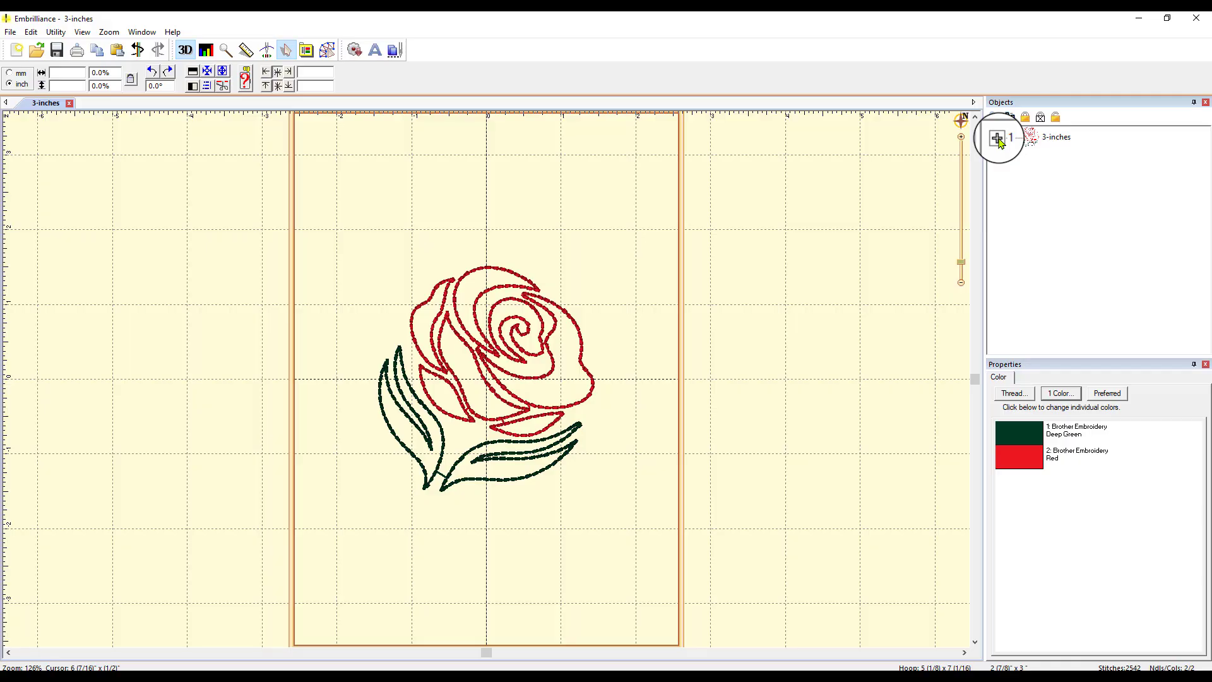
Step: Expand 3-inches in the Objects panel to show its Deep Green and Red parts, then select the rose
{"action": "left_click", "coordinate": [997, 138]}
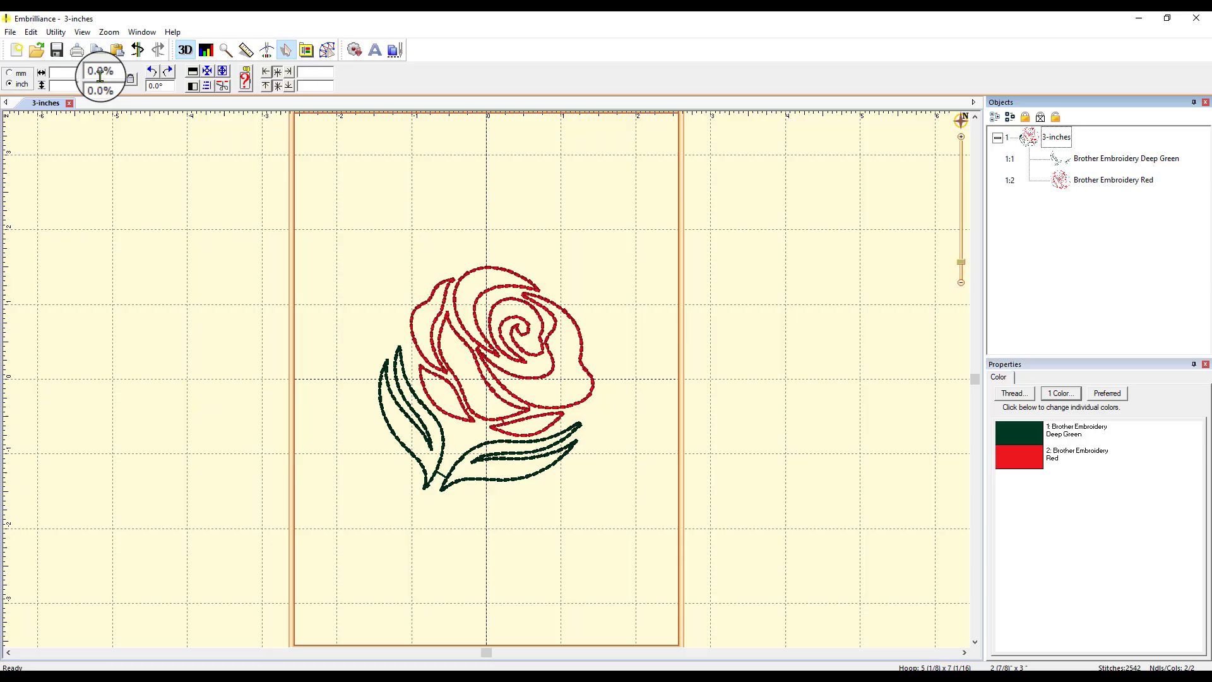
{"action": "left_click", "coordinate": [487, 269]}
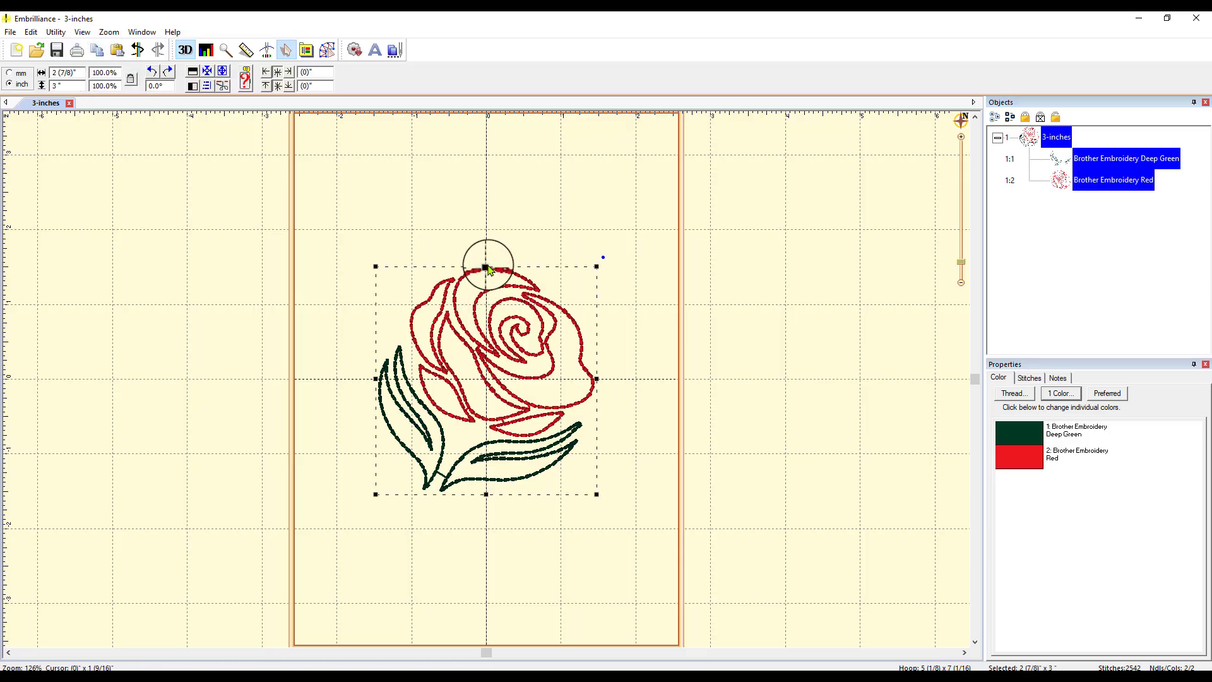
Step: Copy the rose and paste two copies, placing one right and one left of the original
{"action": "left_click", "coordinate": [101, 58]}
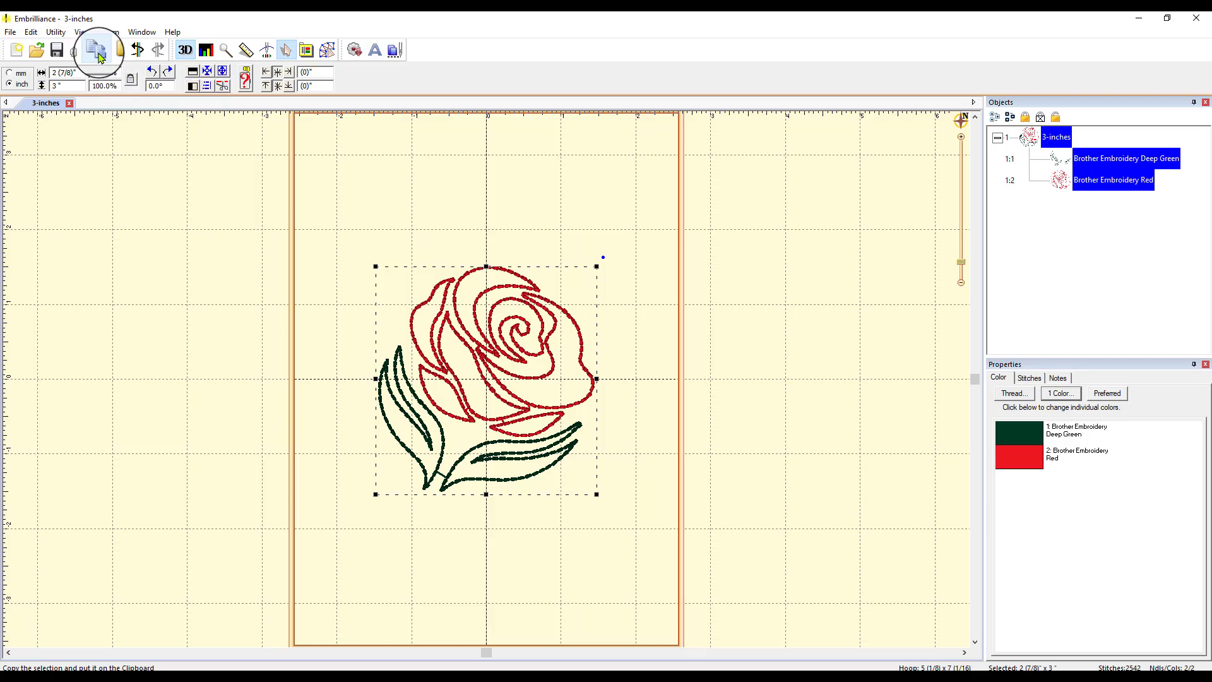
{"action": "left_click", "coordinate": [117, 51]}
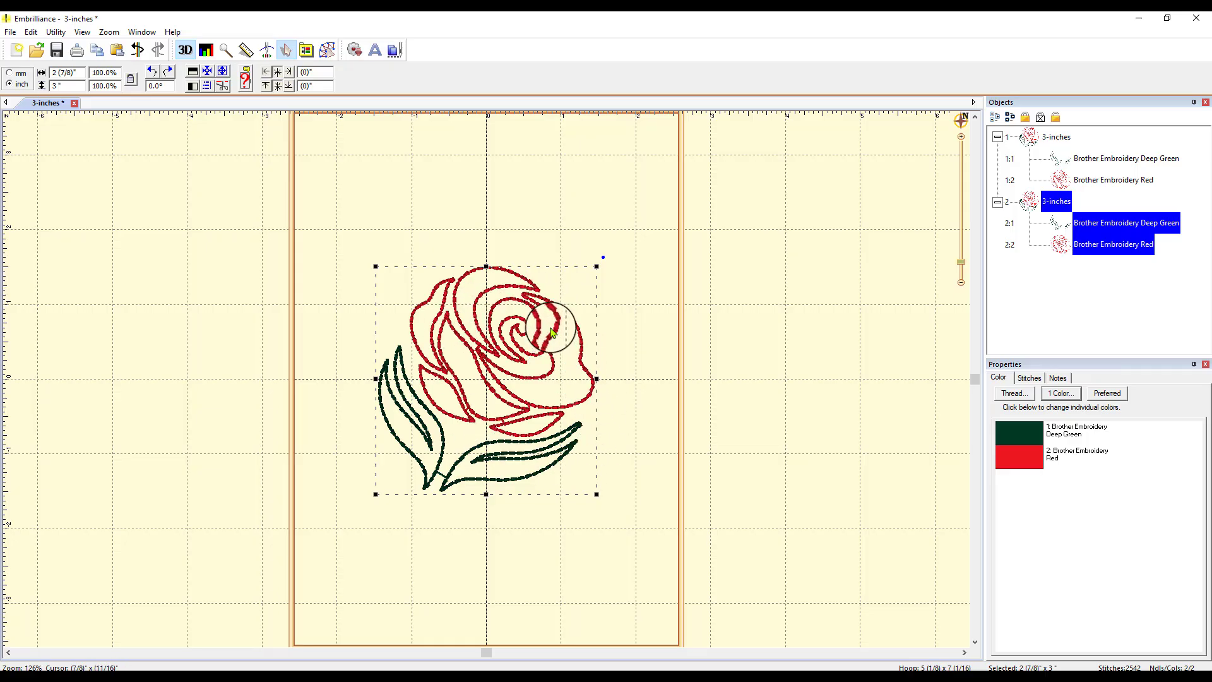
{"action": "left_click_drag", "start_coordinate": [551, 336], "coordinate": [805, 344]}
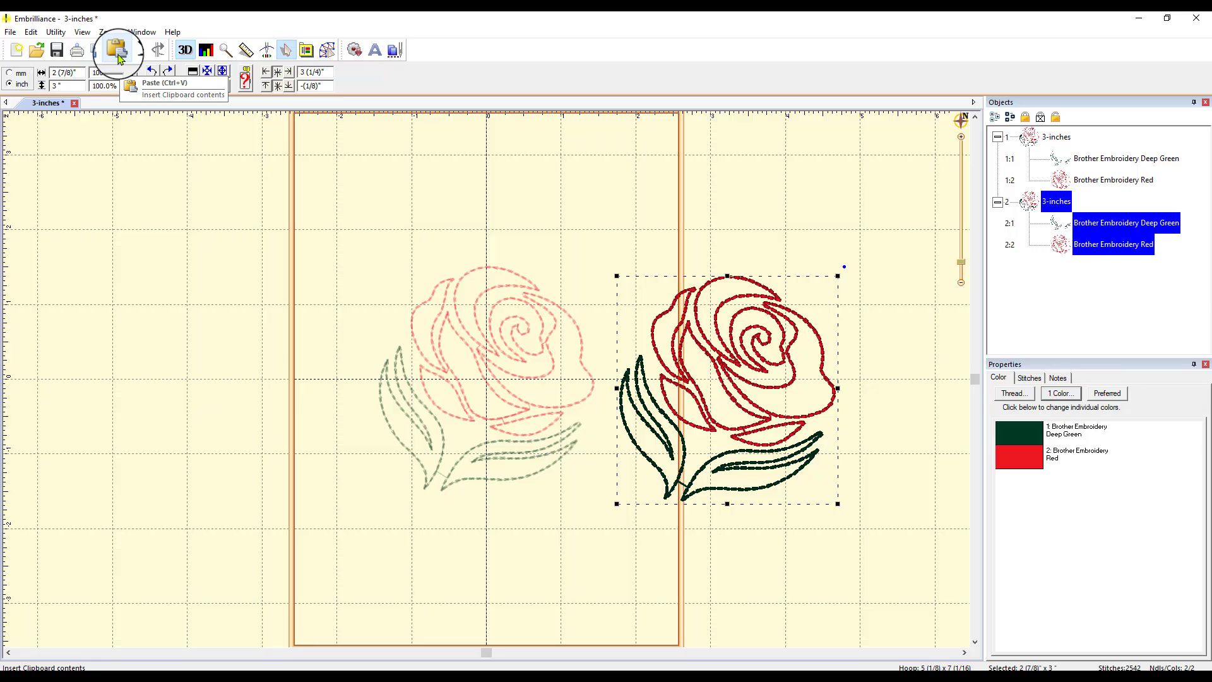
{"action": "left_click", "coordinate": [120, 53]}
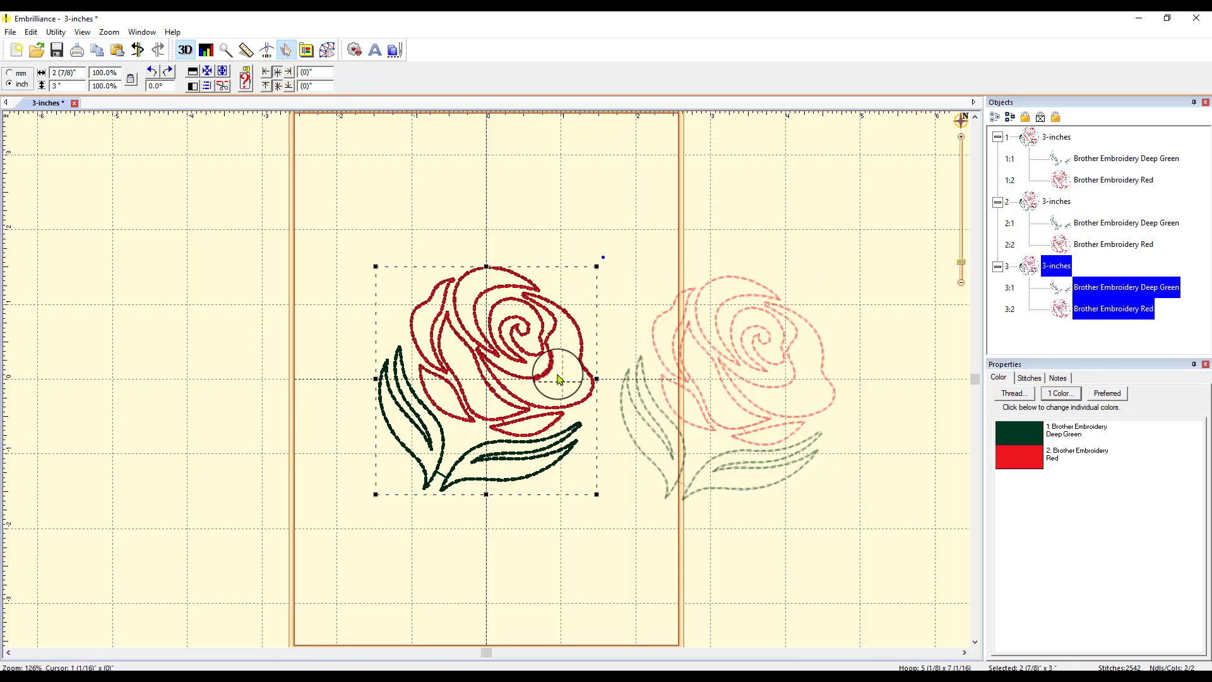
{"action": "left_click_drag", "start_coordinate": [554, 380], "coordinate": [297, 383]}
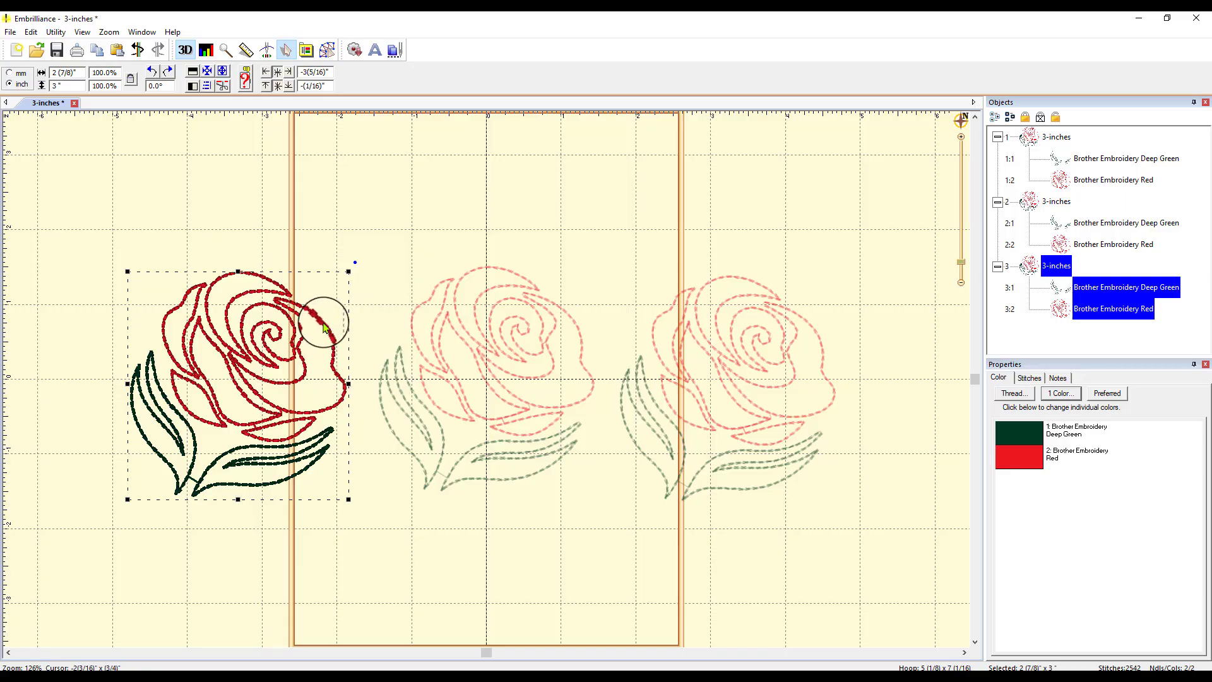
{"action": "key", "text": "Delete"}
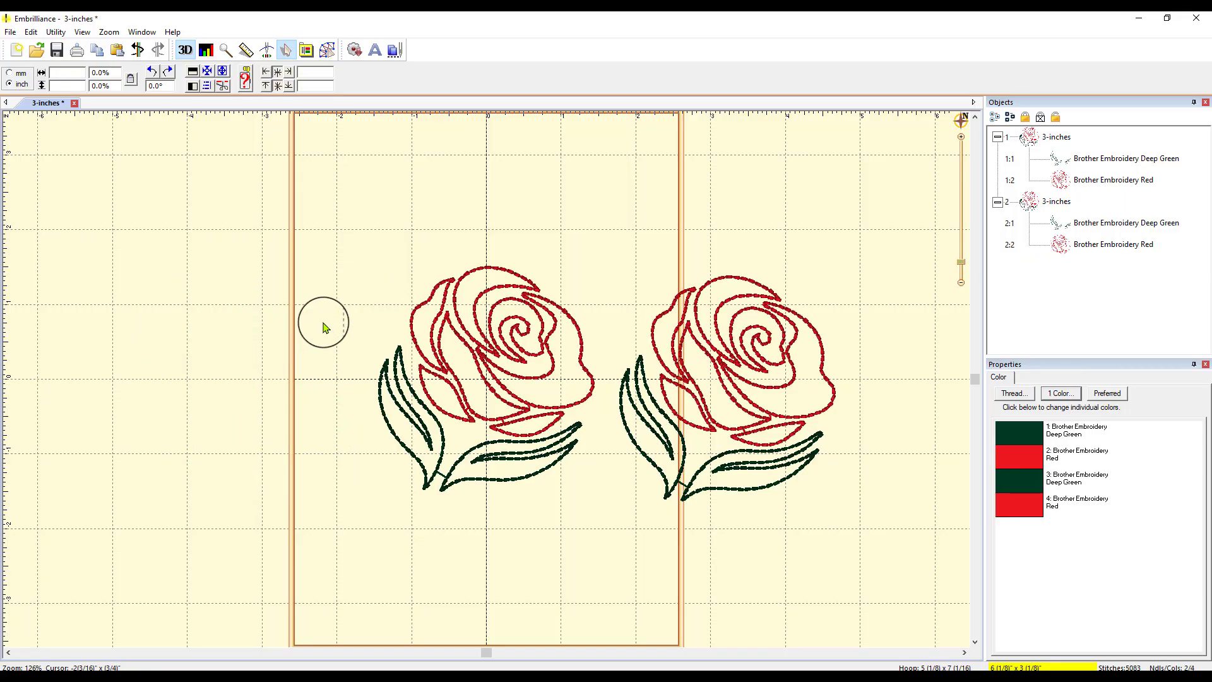
{"action": "left_click", "coordinate": [137, 50]}
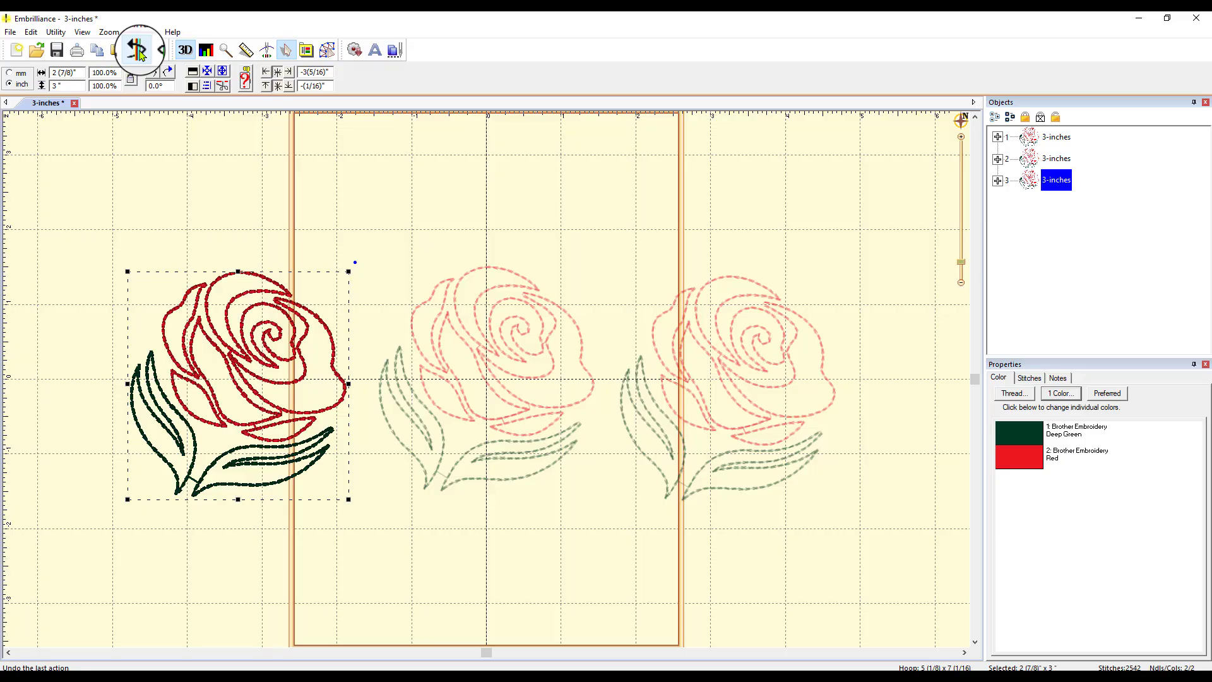
{"action": "left_click", "coordinate": [138, 51]}
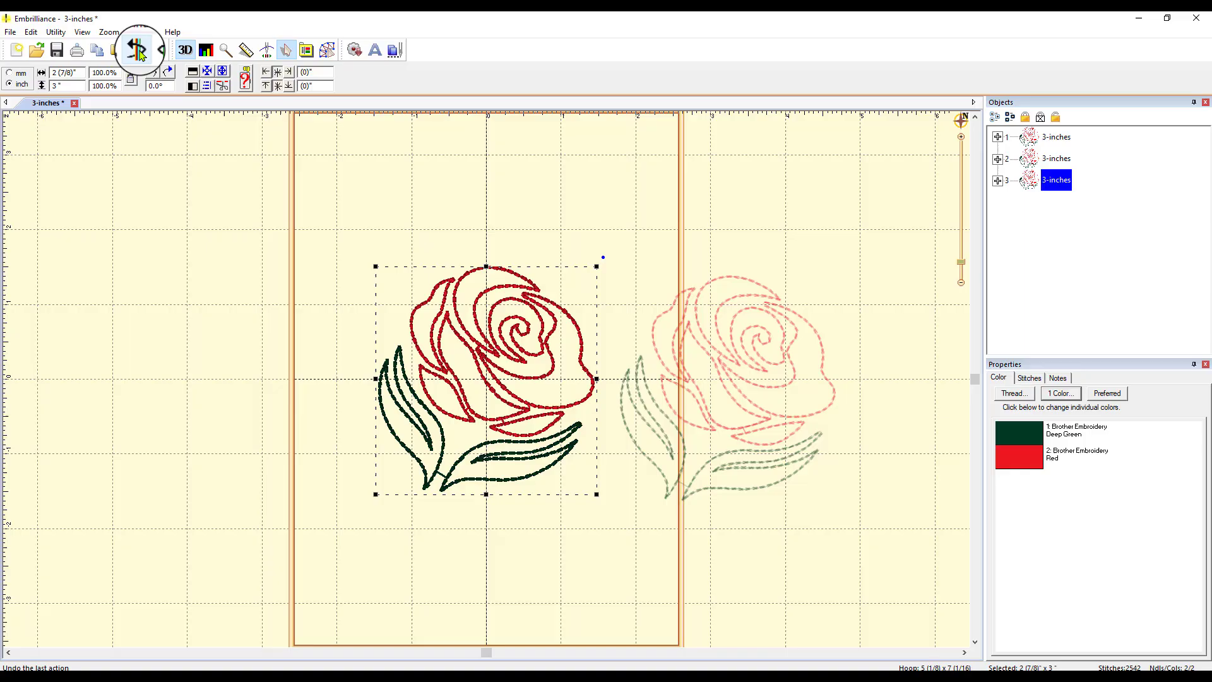
{"action": "left_click", "coordinate": [138, 51]}
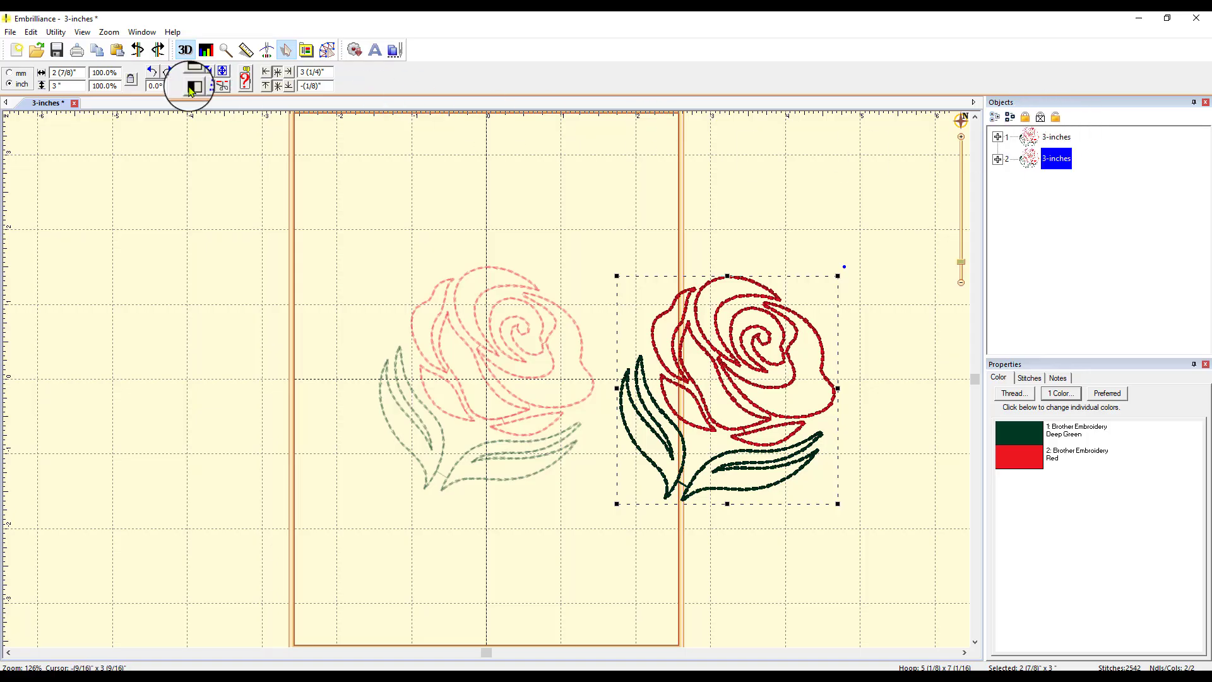
{"action": "left_click", "coordinate": [139, 51]}
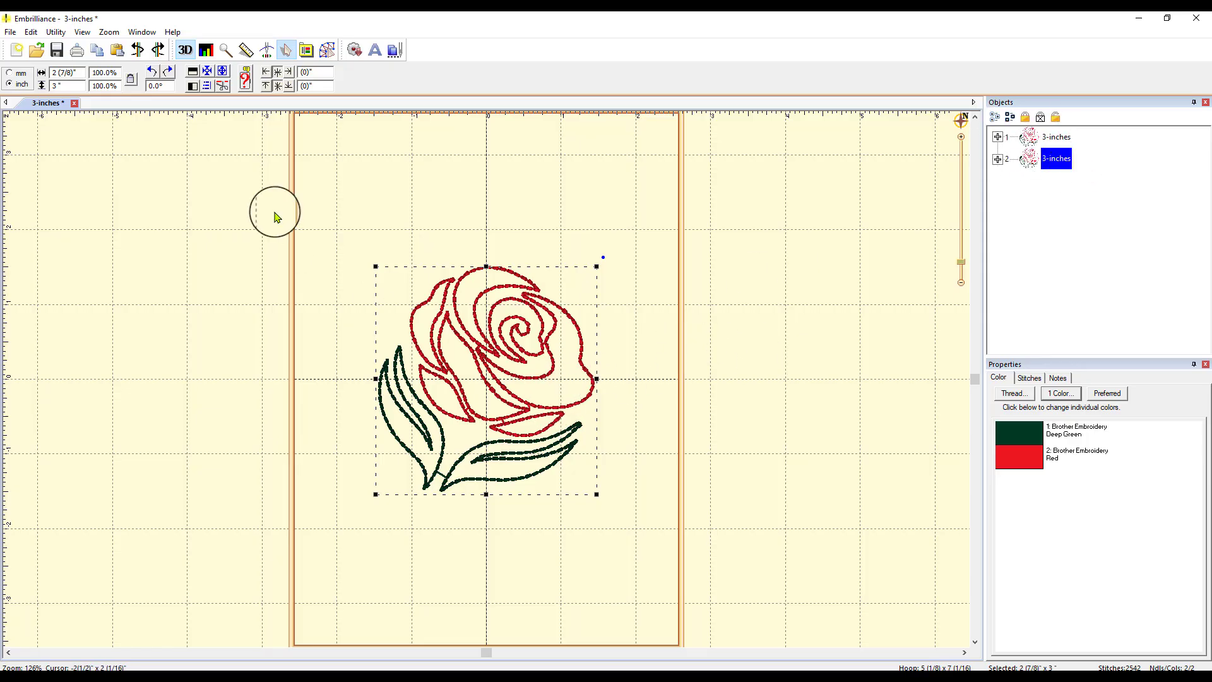
{"action": "left_click", "coordinate": [155, 75]}
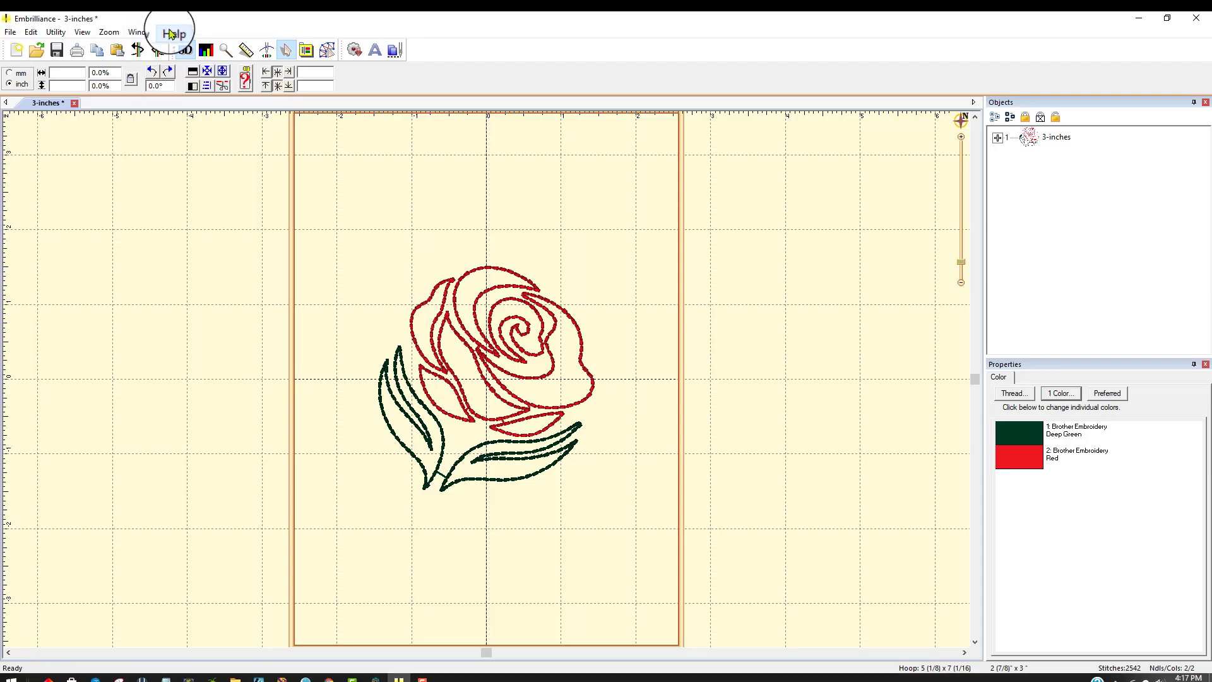
{"action": "left_click", "coordinate": [159, 52]}
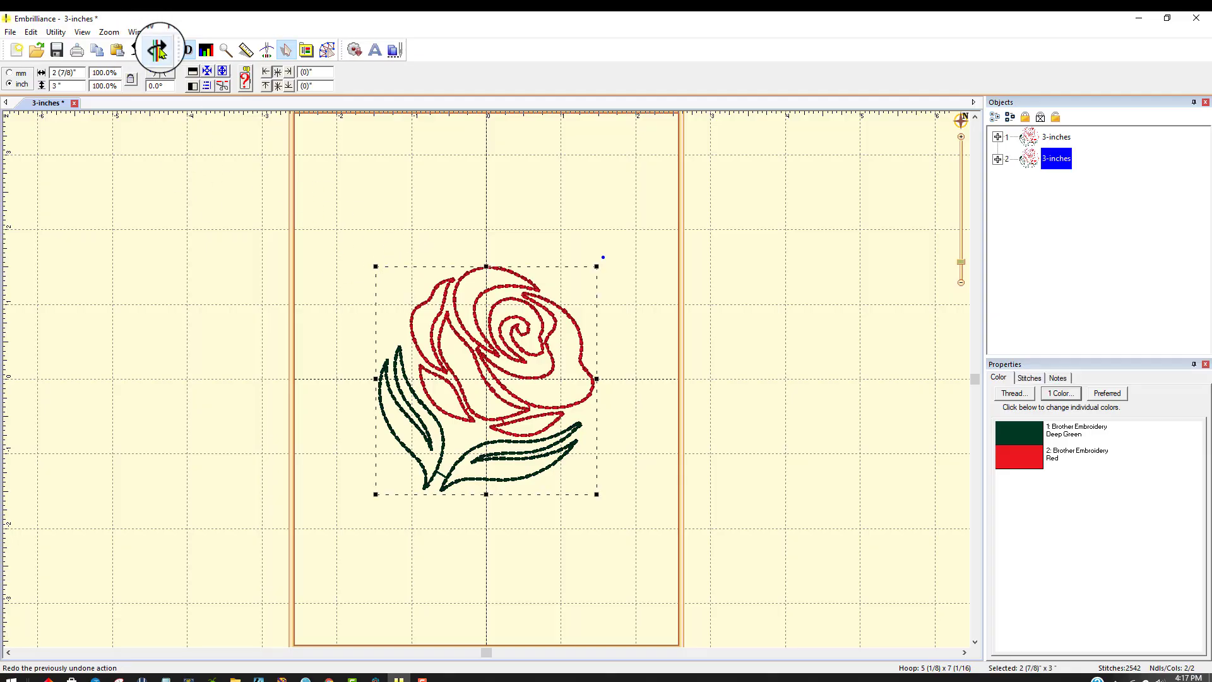
{"action": "left_click", "coordinate": [156, 55]}
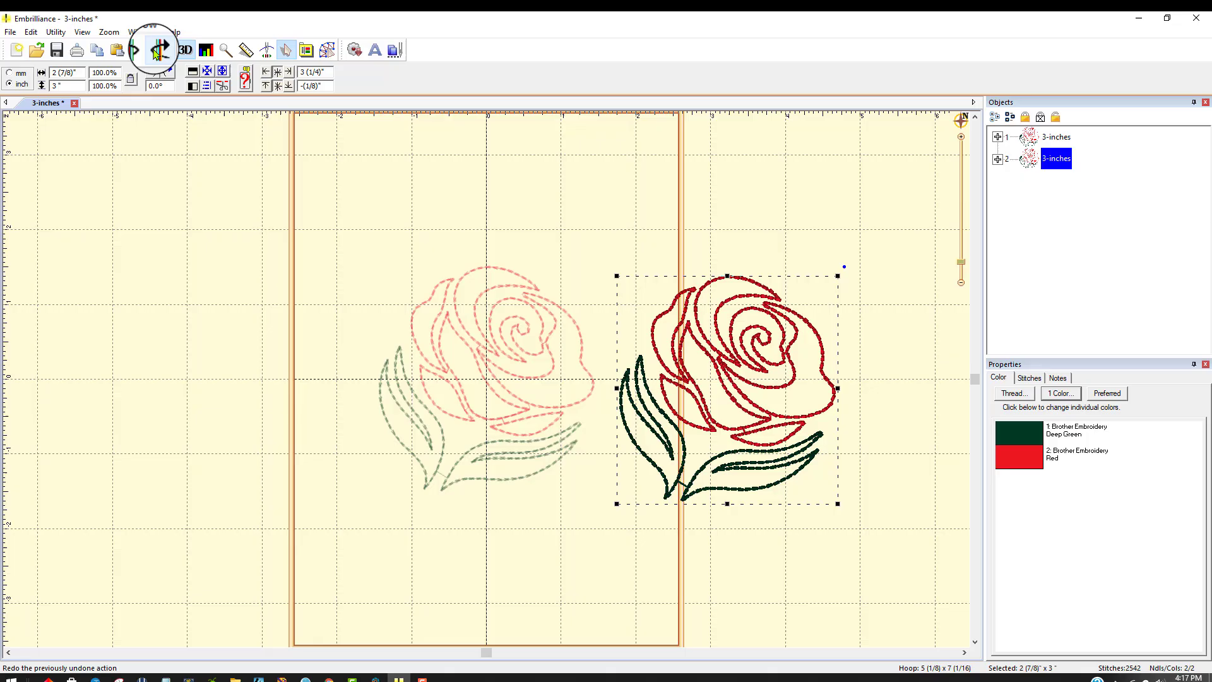
{"action": "left_click", "coordinate": [156, 56]}
{"action": "left_click", "coordinate": [156, 56]}
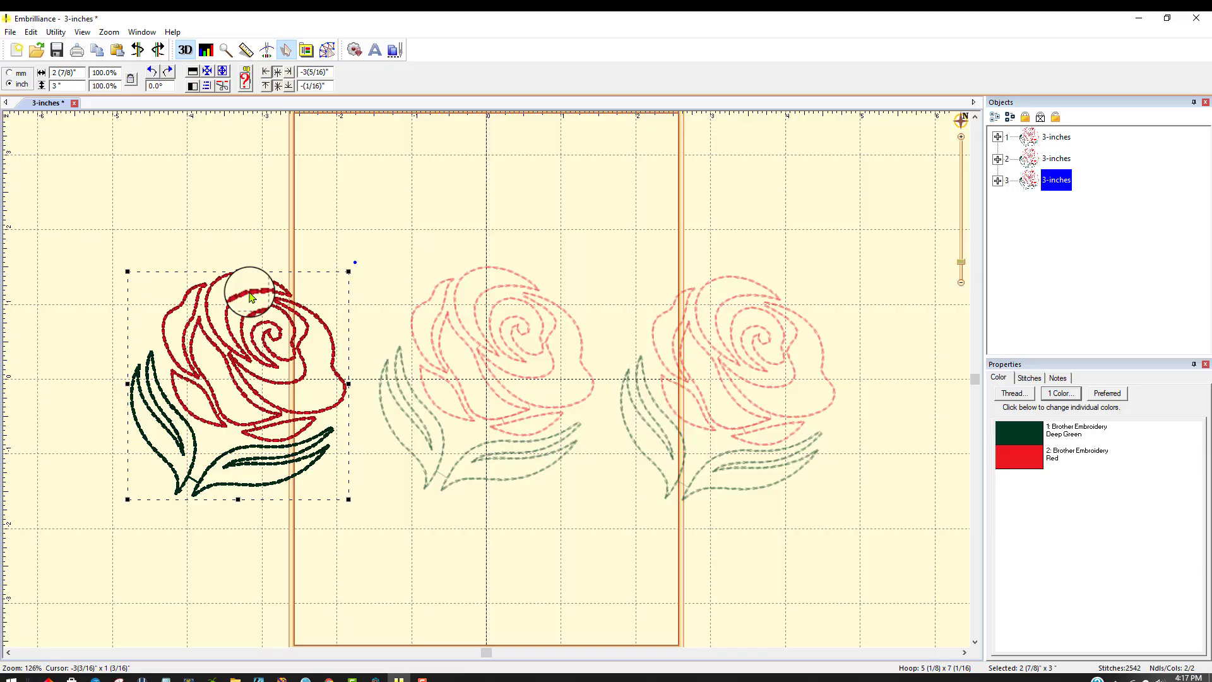
Step: Delete the left and right rose copies, leaving only the original rose
{"action": "key", "text": "Delete"}
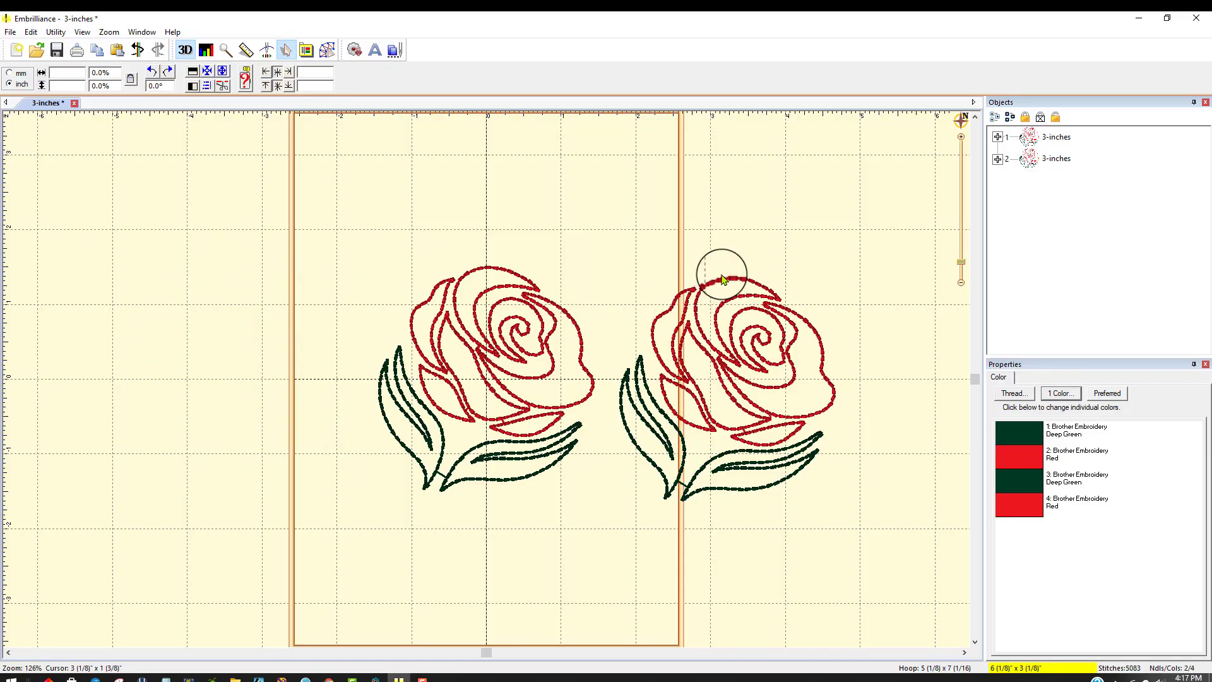
{"action": "left_click", "coordinate": [723, 279]}
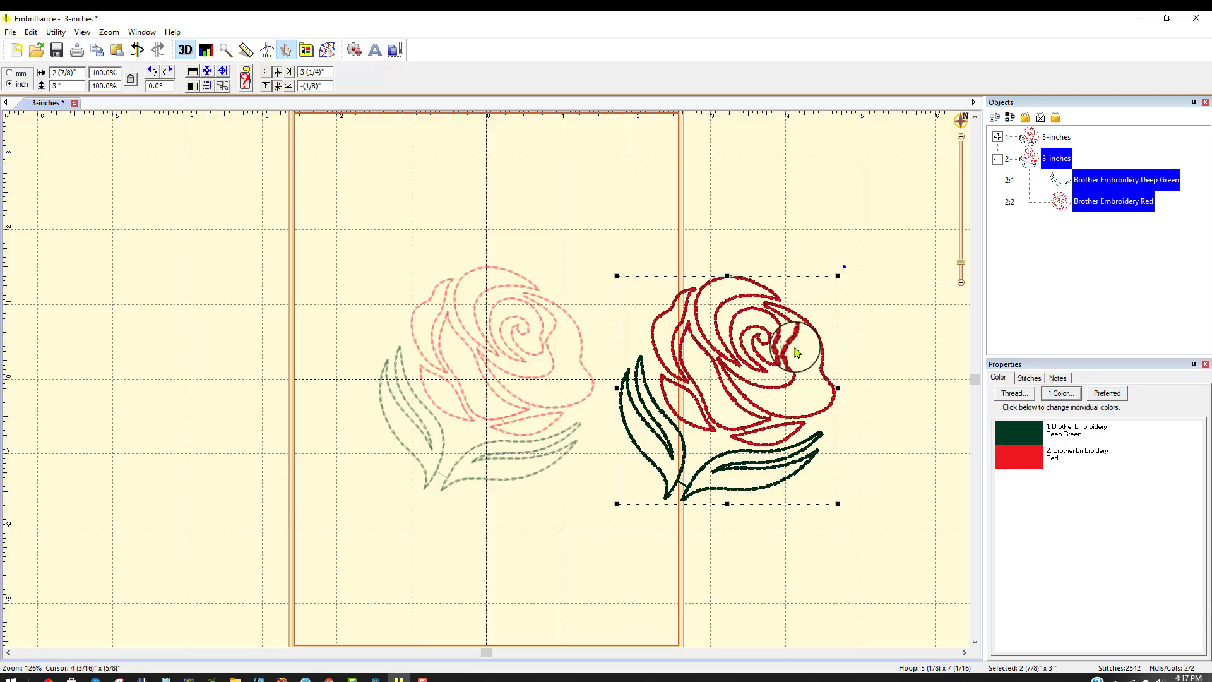
{"action": "key", "text": "Delete"}
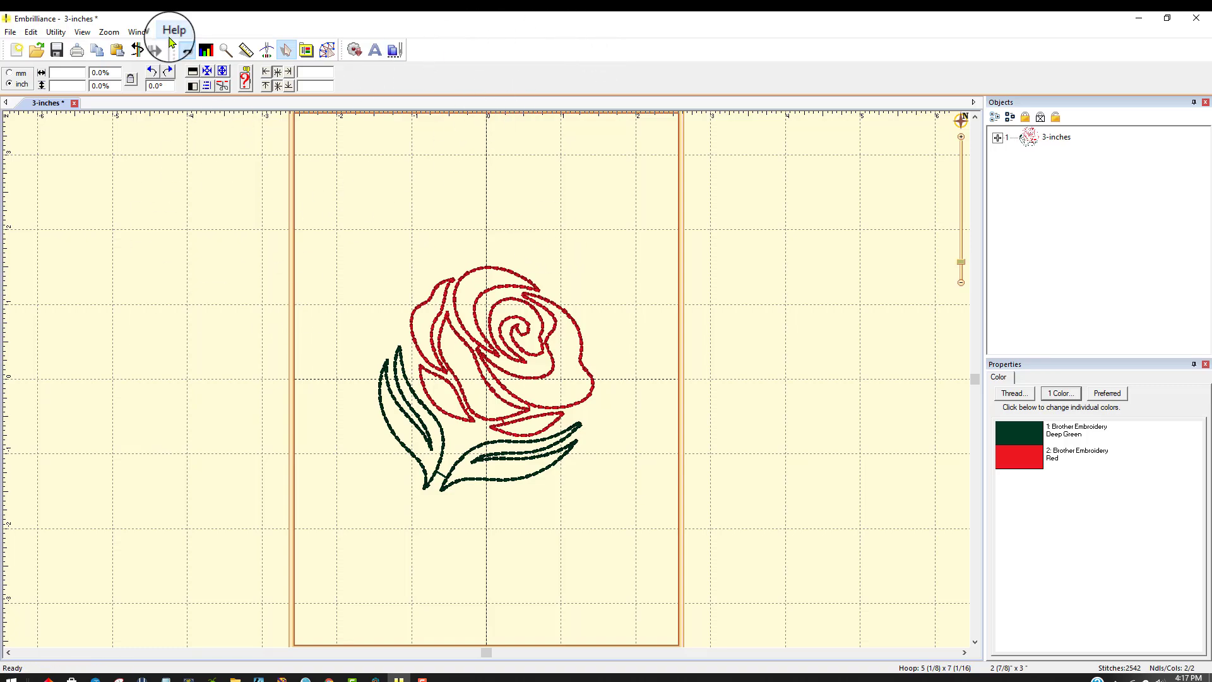
Step: Zoom in on the rose's stitches and toggle 3D rendering off and on, ending in 3D
{"action": "left_click", "coordinate": [228, 58]}
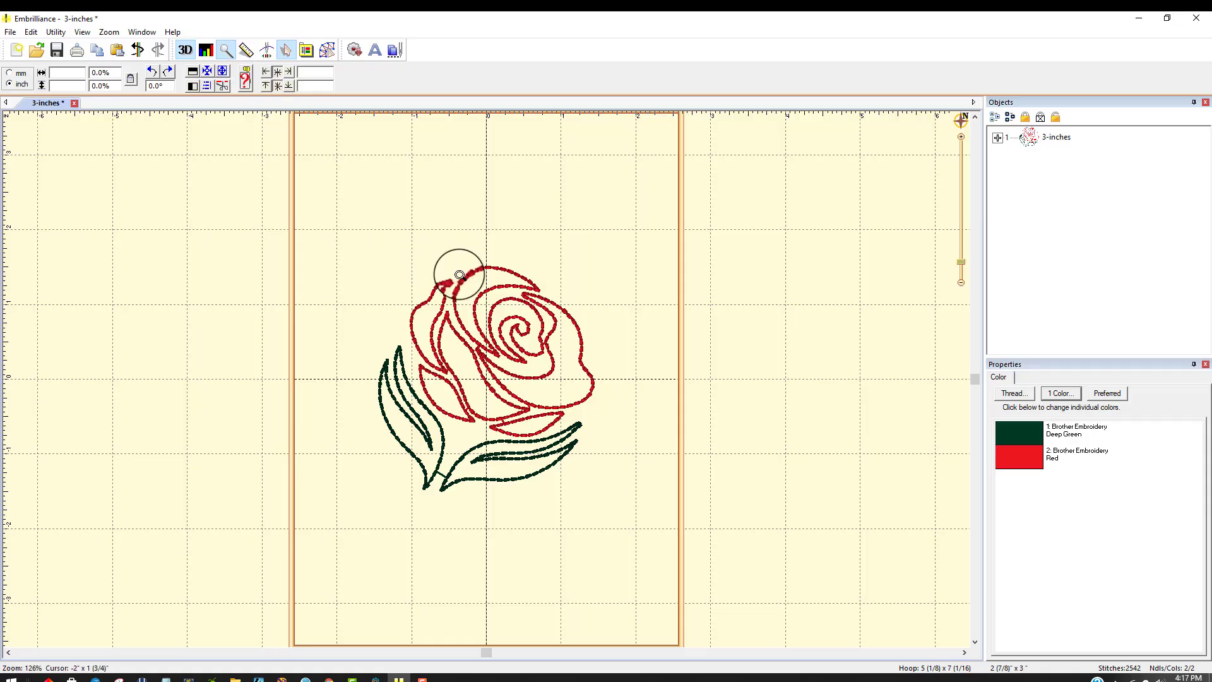
{"action": "left_click", "coordinate": [627, 492]}
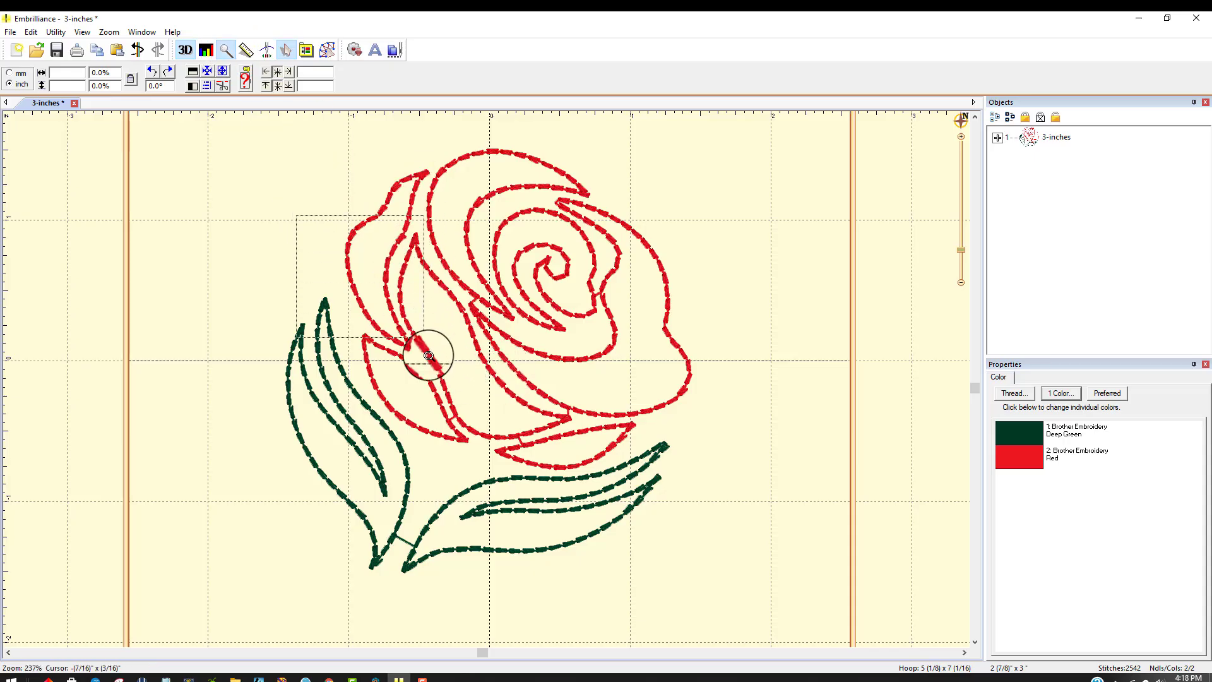
{"action": "left_click", "coordinate": [457, 420]}
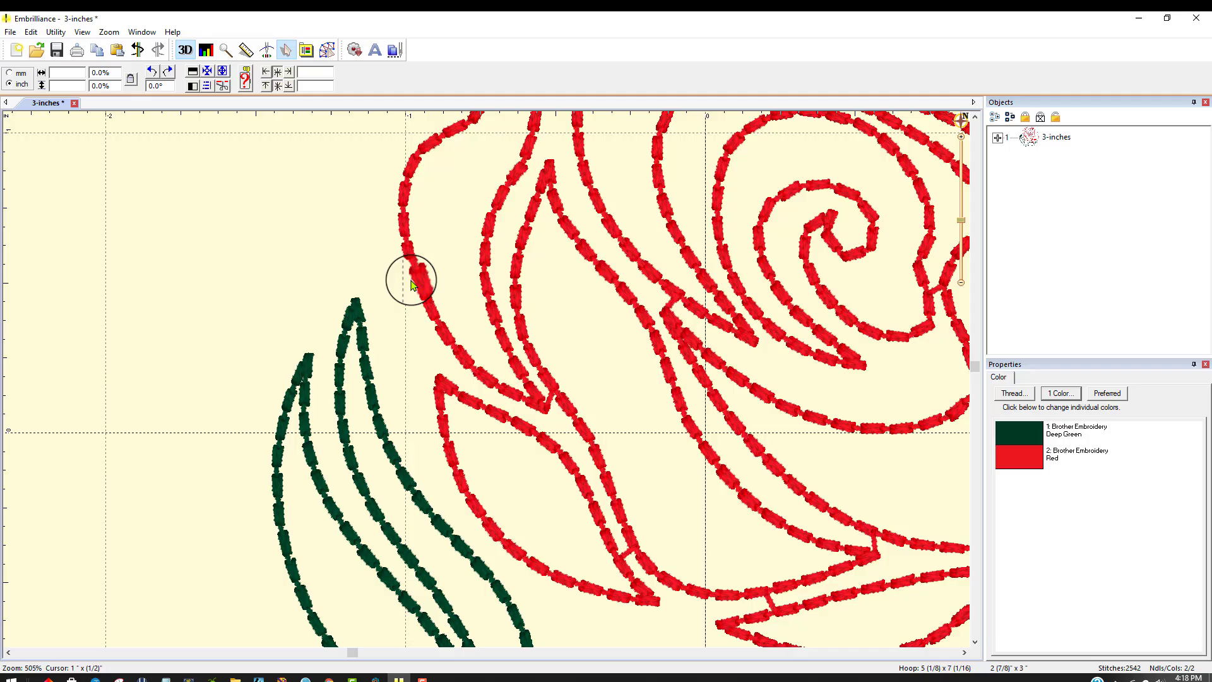
{"action": "left_click", "coordinate": [184, 51]}
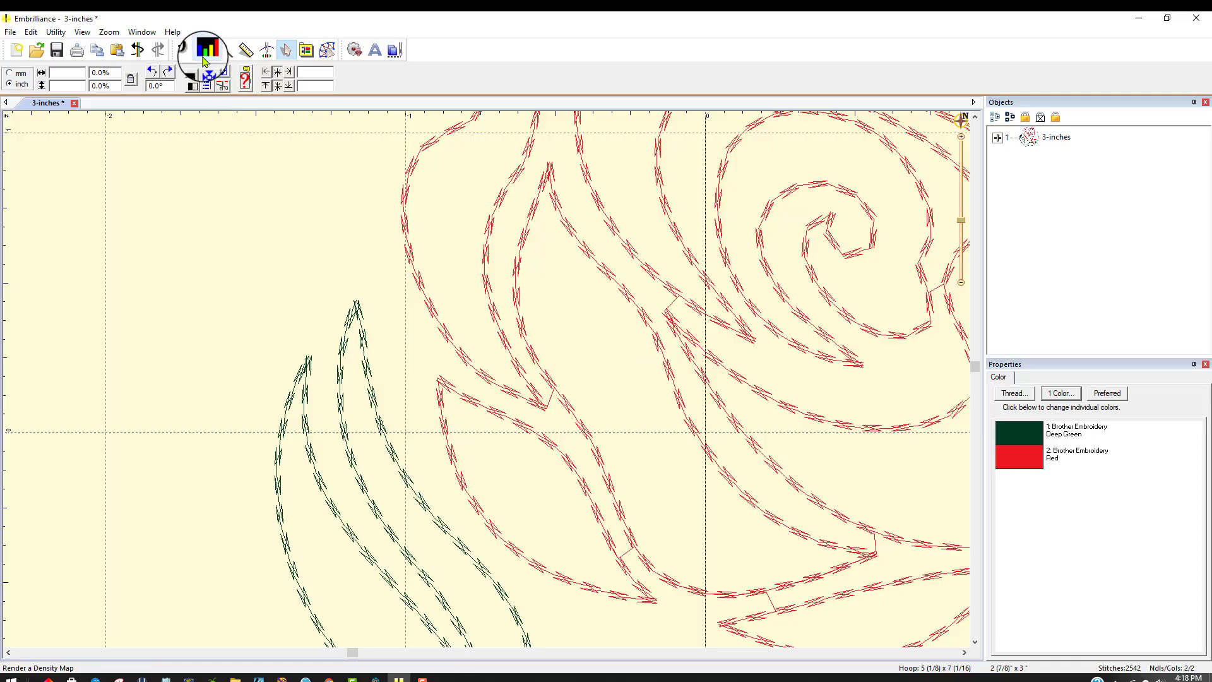
{"action": "left_click", "coordinate": [185, 51]}
{"action": "left_click", "coordinate": [187, 50]}
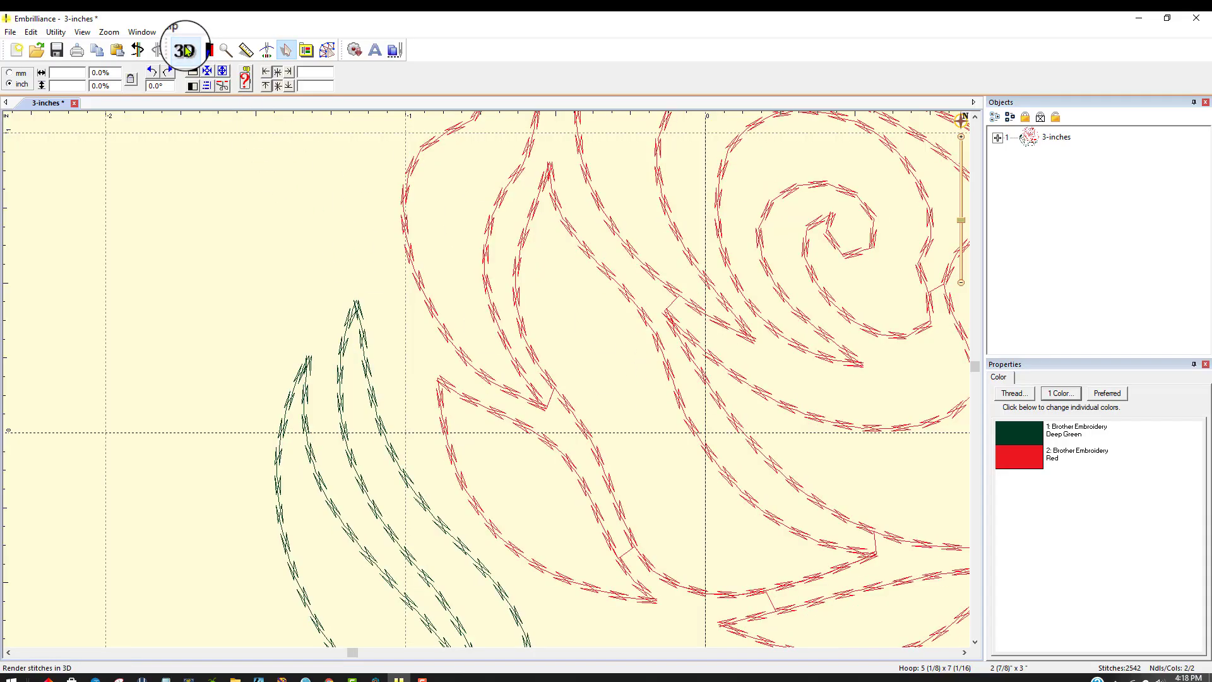
{"action": "left_click", "coordinate": [186, 51]}
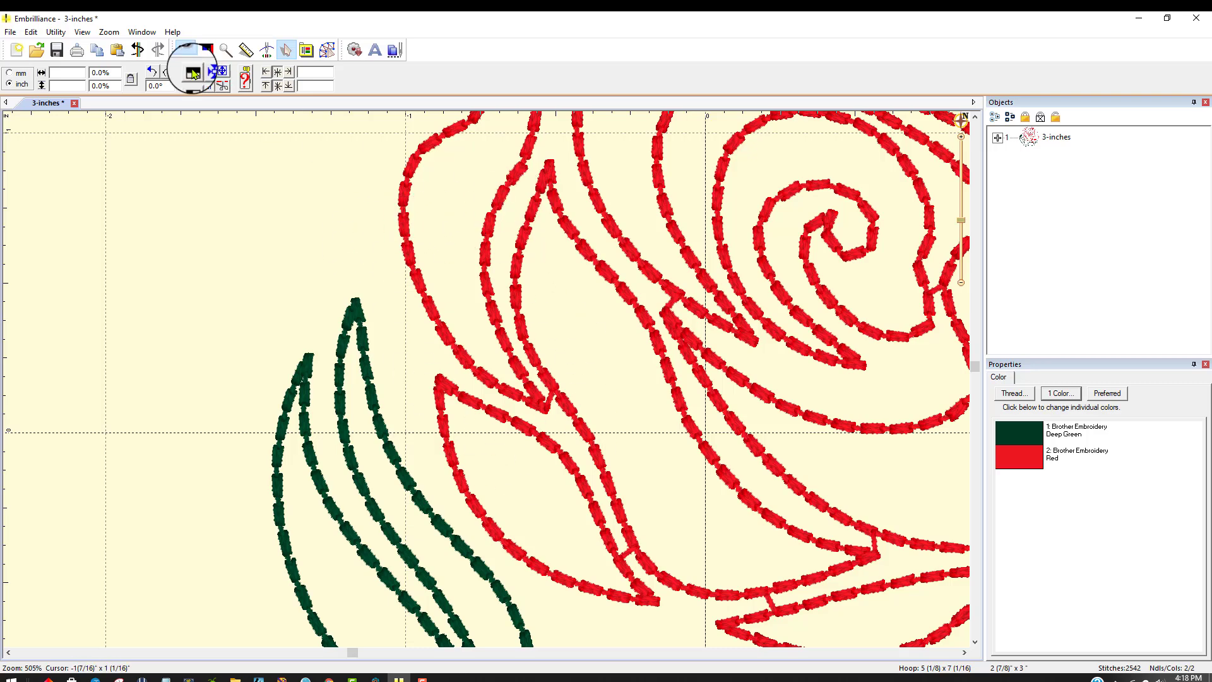
{"action": "left_click", "coordinate": [184, 50]}
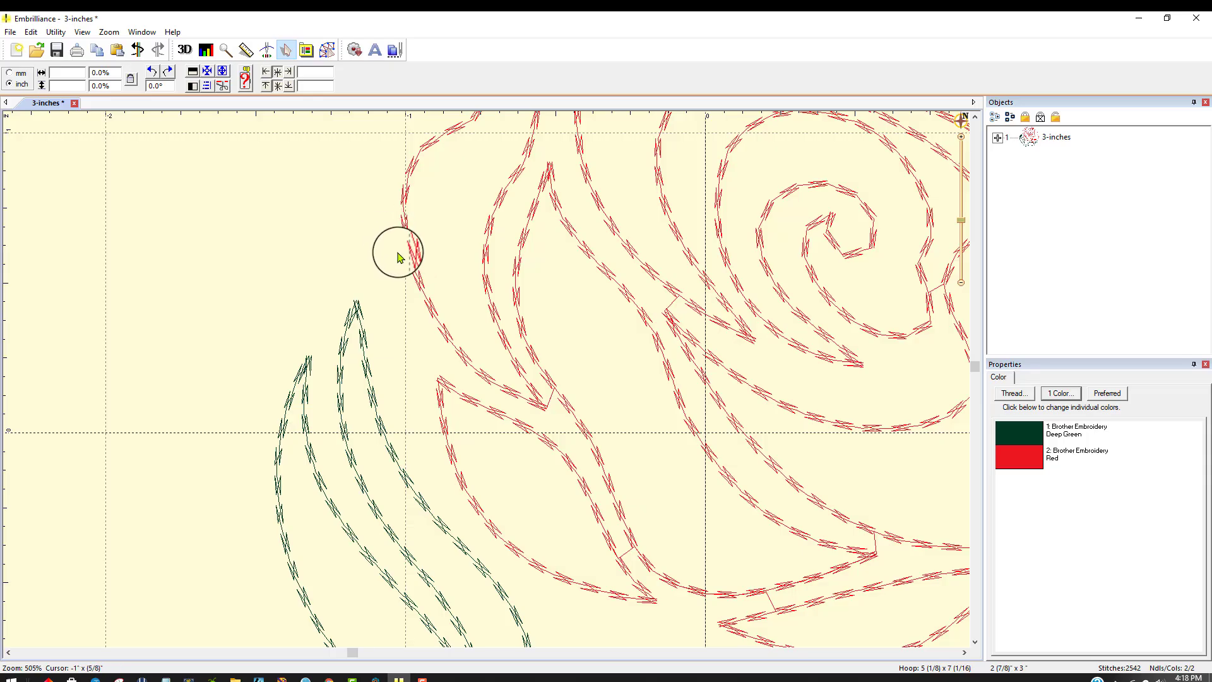
{"action": "left_click", "coordinate": [184, 50]}
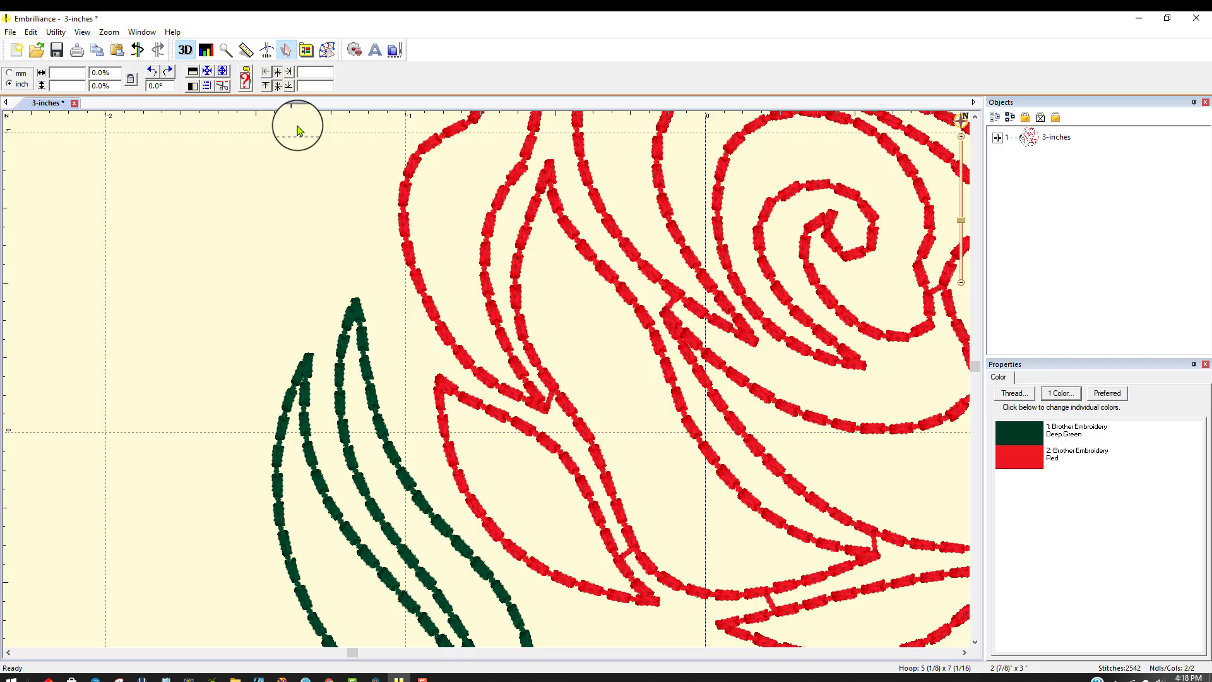
Step: Fit the whole rose and 5x7 hoop in view using the navigator's H button
{"action": "left_click", "coordinate": [964, 123]}
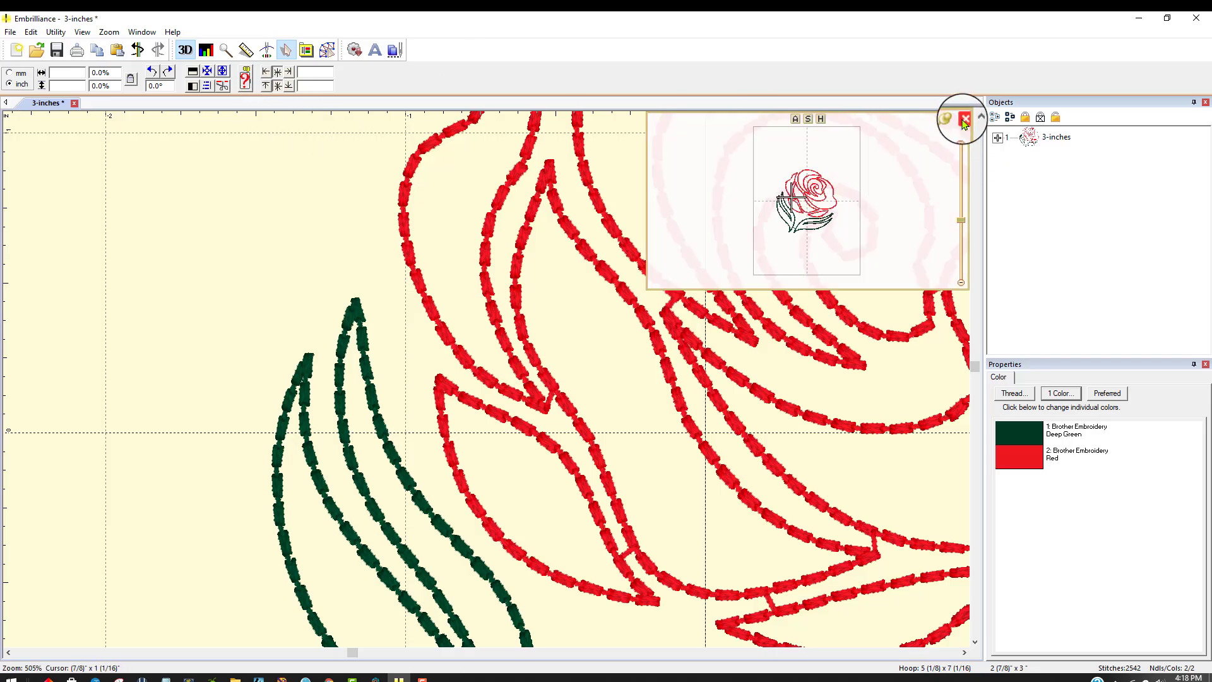
{"action": "left_click", "coordinate": [821, 119]}
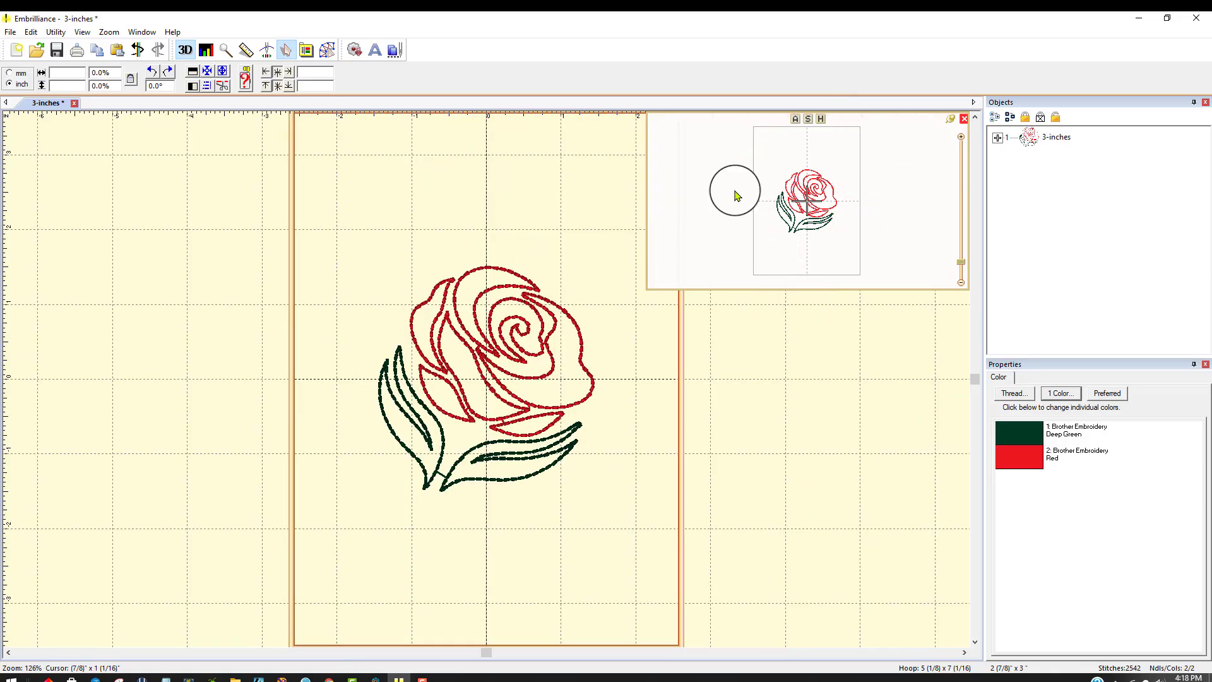
{"action": "left_click", "coordinate": [964, 118]}
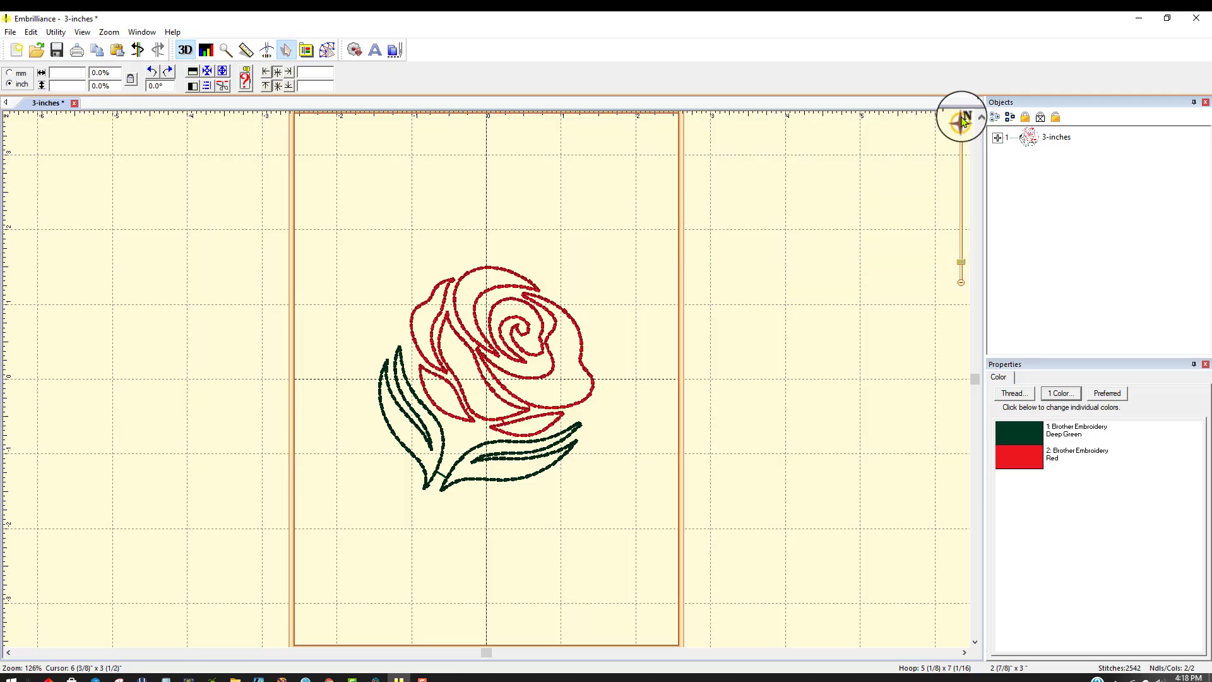
{"action": "left_click", "coordinate": [205, 53]}
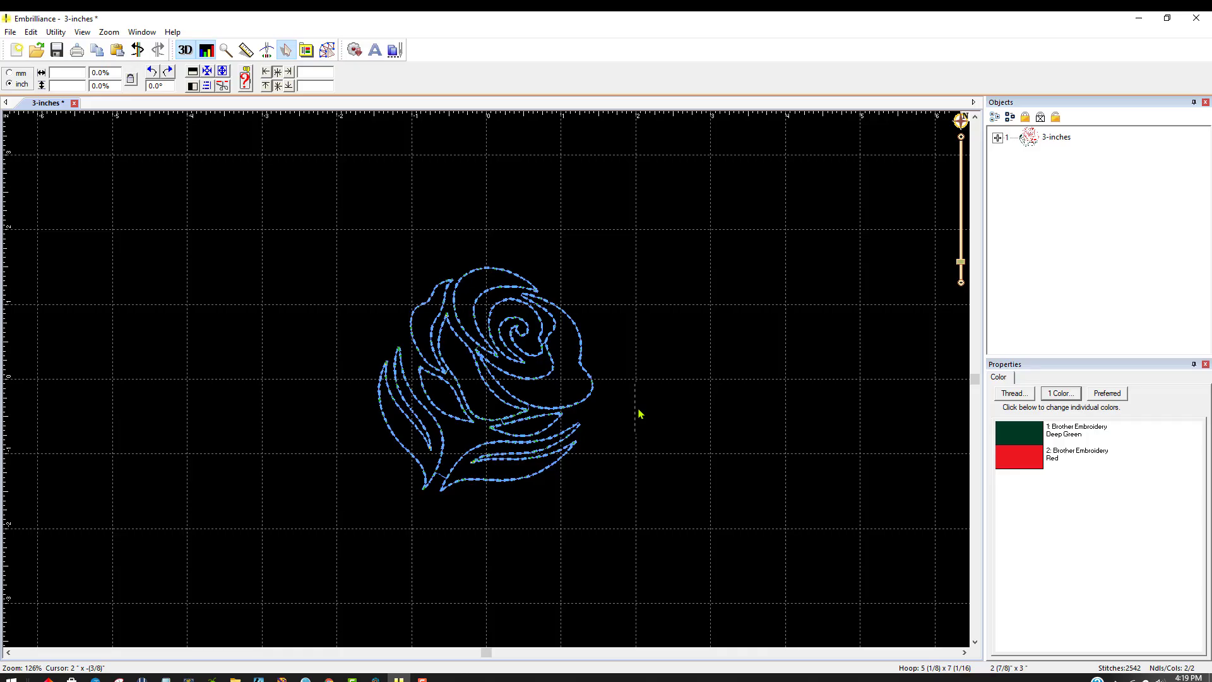
{"action": "left_click", "coordinate": [202, 56]}
{"action": "left_click", "coordinate": [202, 56]}
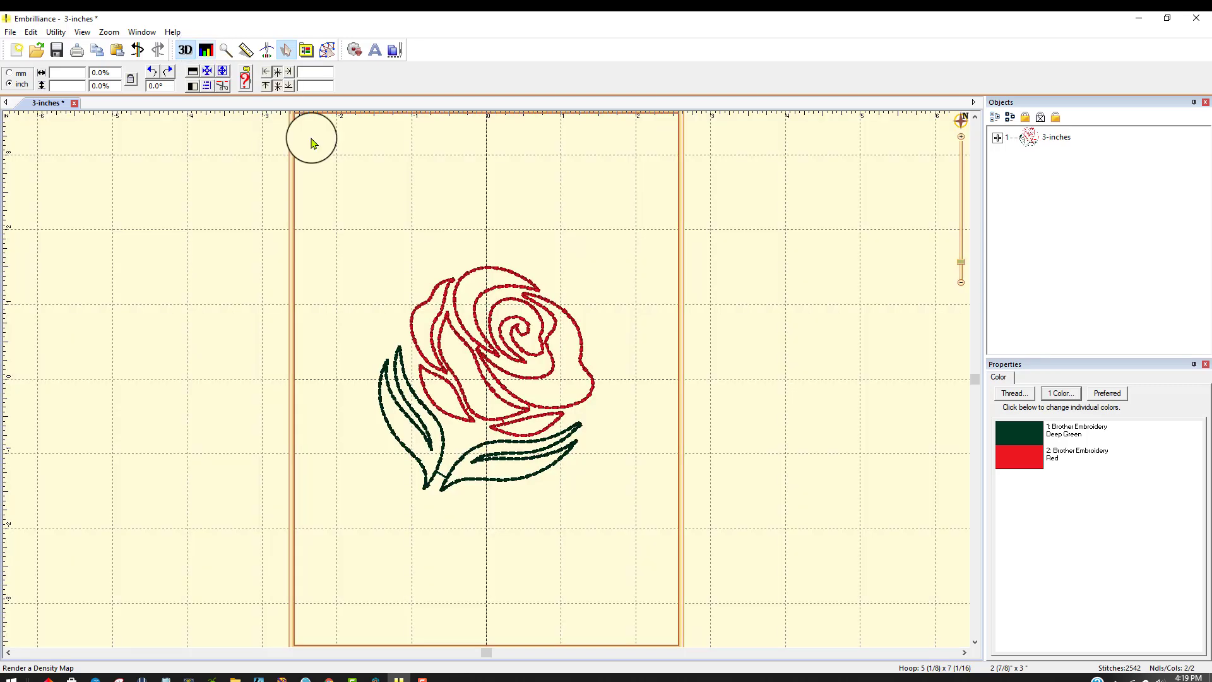
{"action": "left_click", "coordinate": [226, 49]}
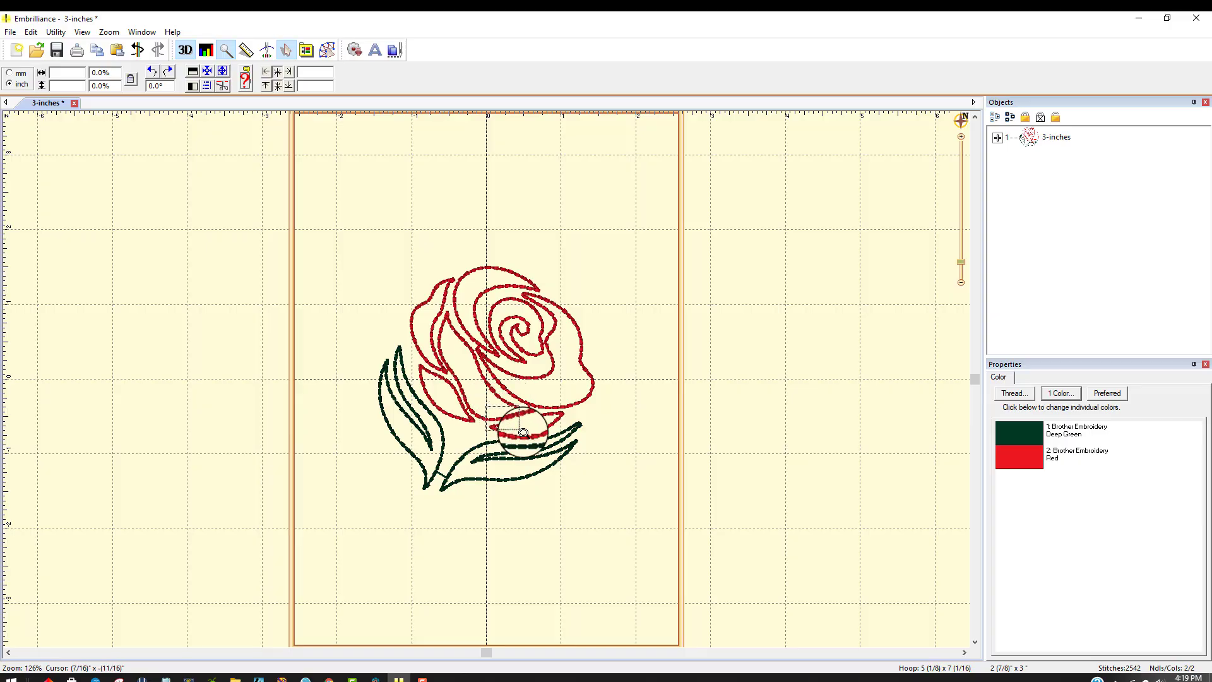
{"action": "left_click_drag", "start_coordinate": [486, 406], "coordinate": [523, 433]}
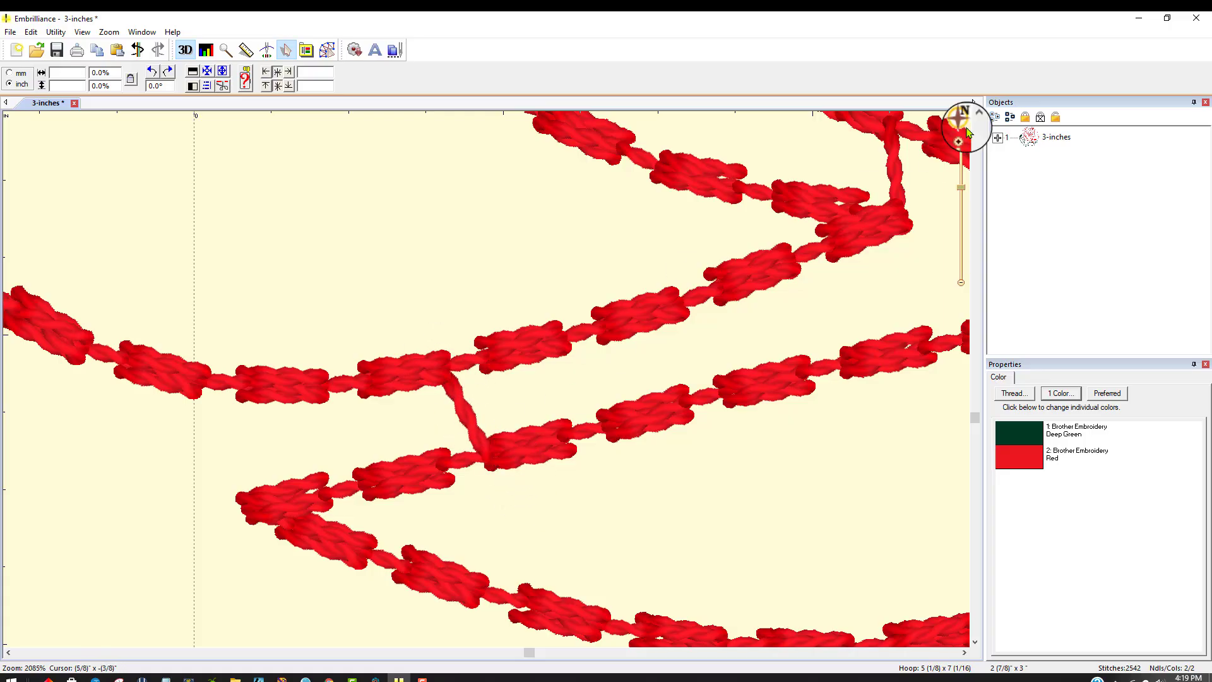
{"action": "mouse_move", "coordinate": [959, 124]}
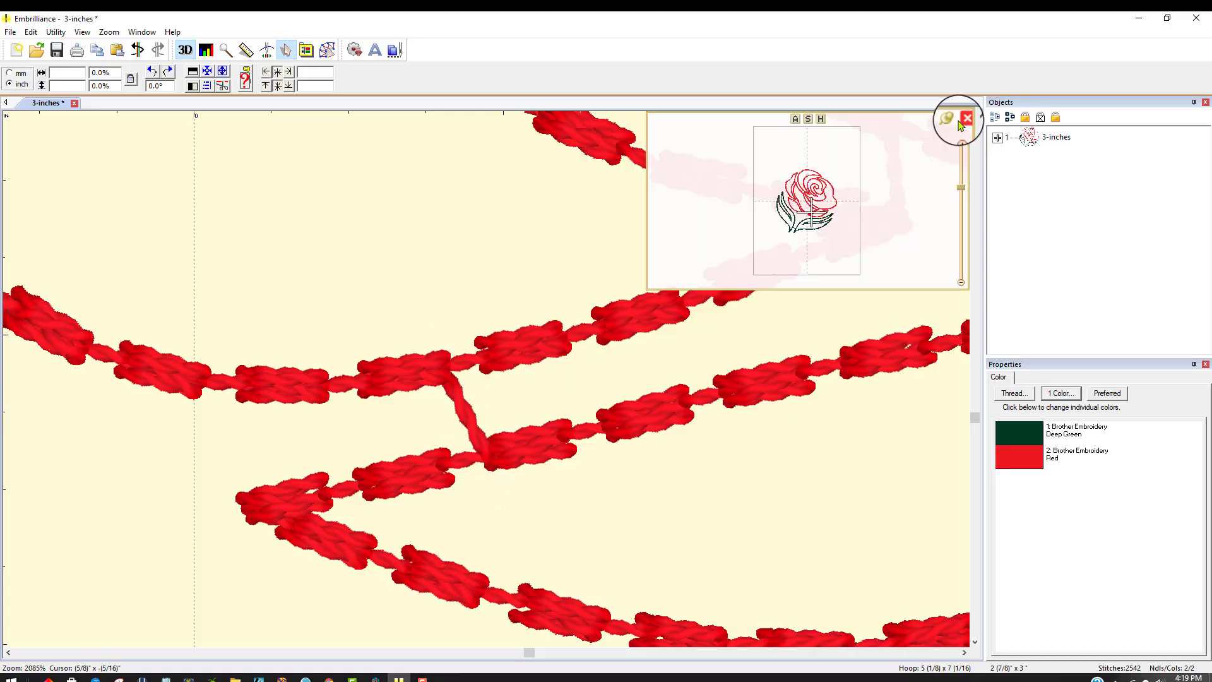
{"action": "left_click", "coordinate": [821, 119]}
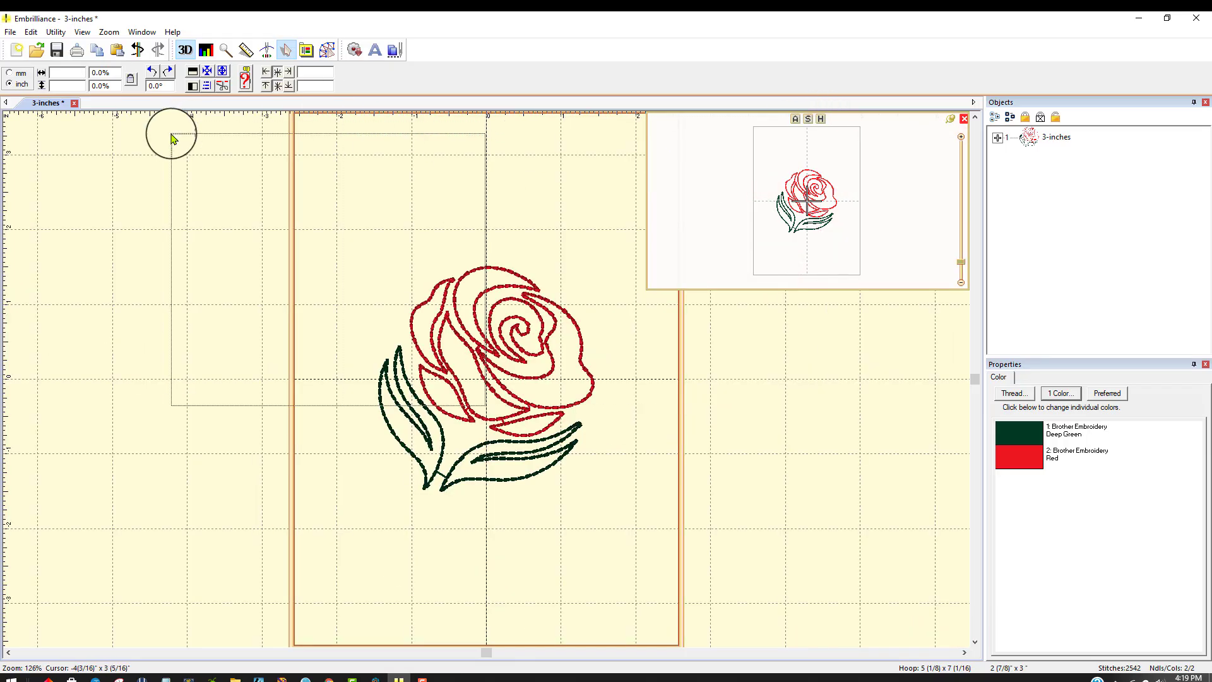
{"action": "left_click", "coordinate": [964, 118]}
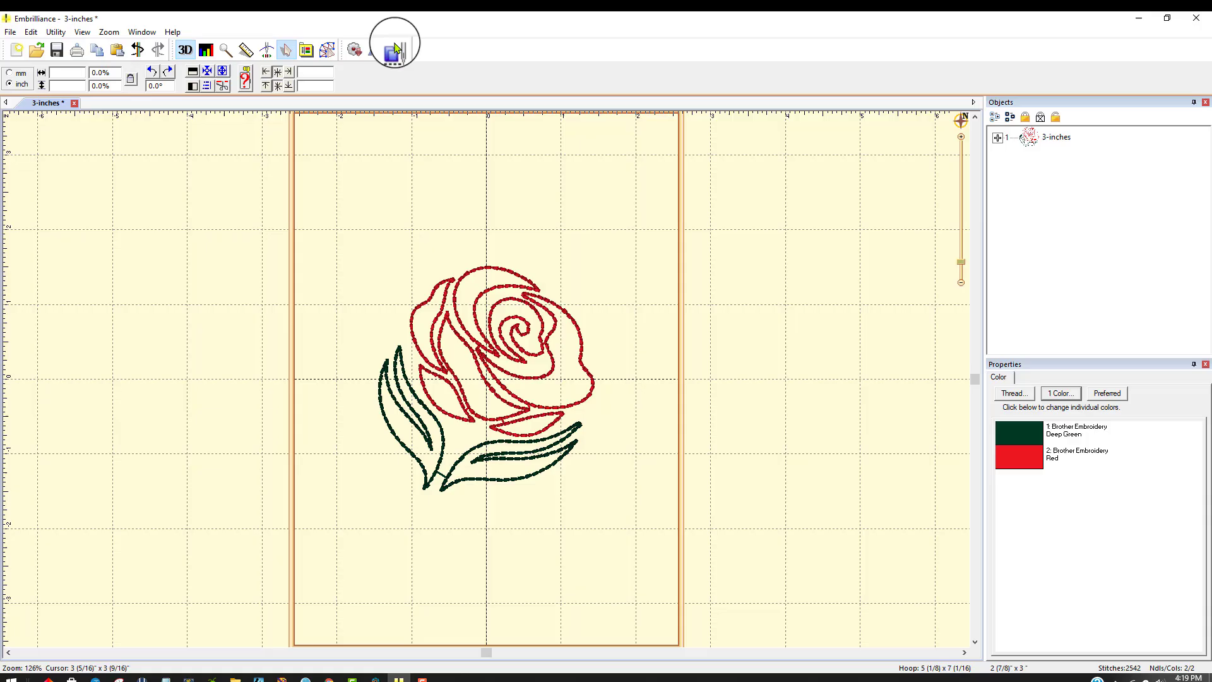
Step: With the Measure tool, measure one-inch and two-inch spans out from the hoop's centre line
{"action": "left_click", "coordinate": [247, 53]}
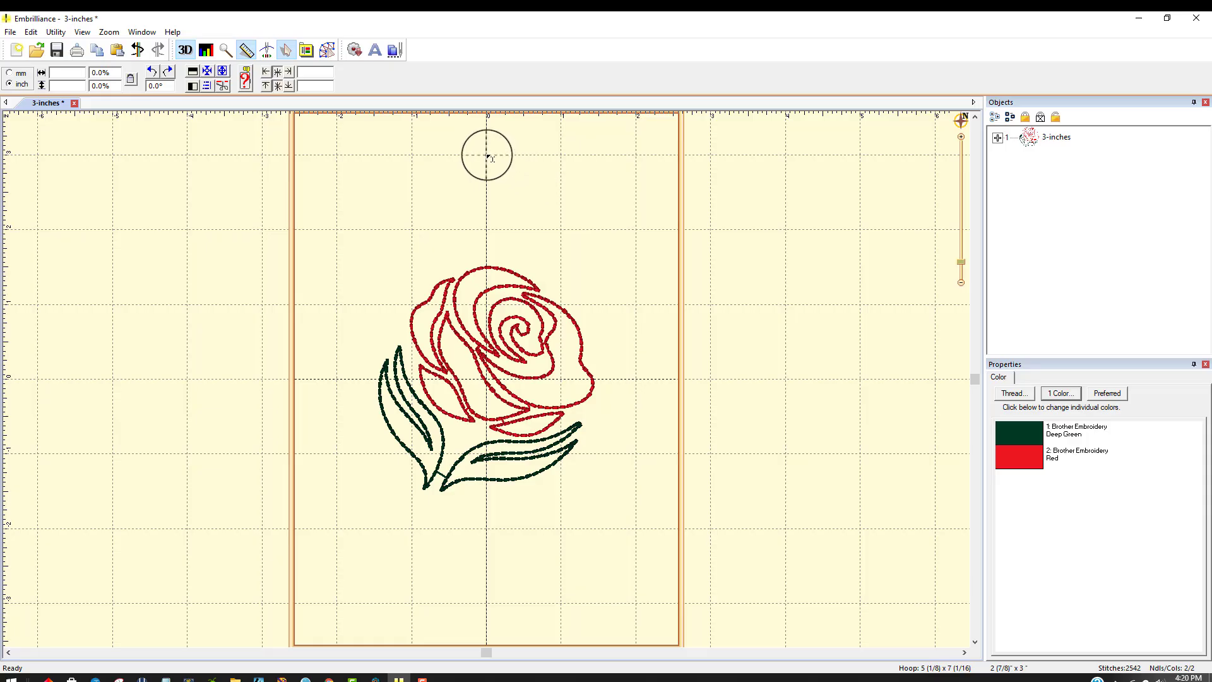
{"action": "left_click_drag", "start_coordinate": [488, 157], "coordinate": [563, 156]}
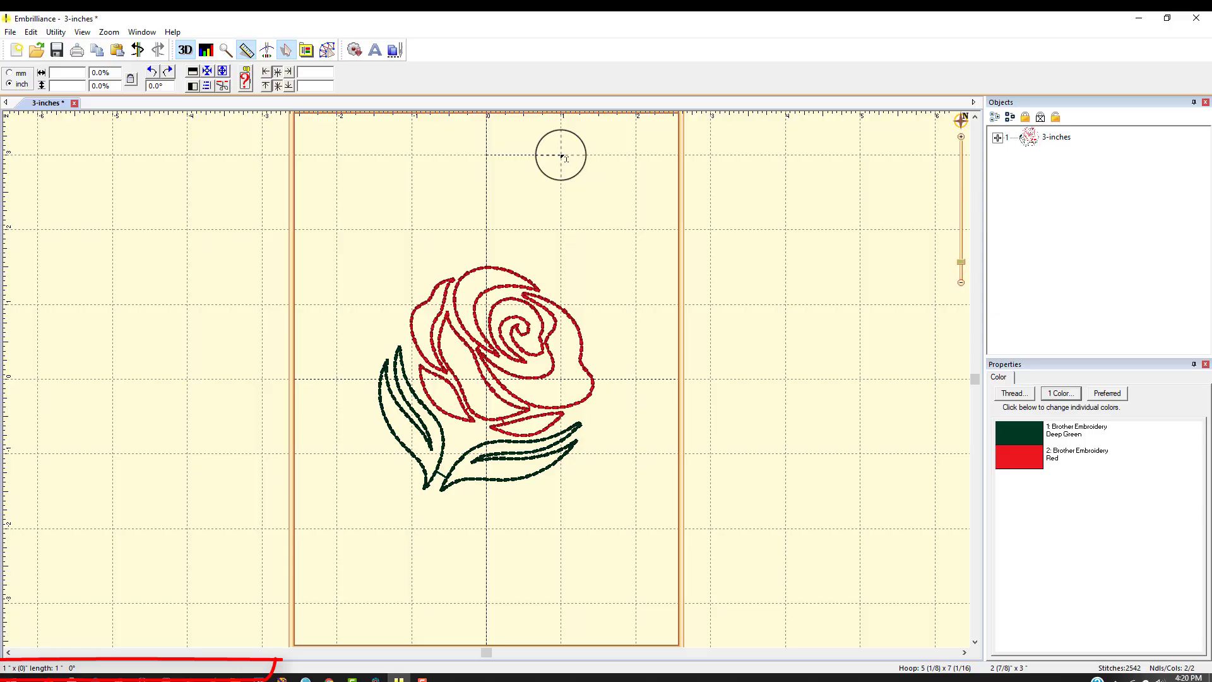
{"action": "left_click_drag", "start_coordinate": [563, 156], "coordinate": [637, 157]}
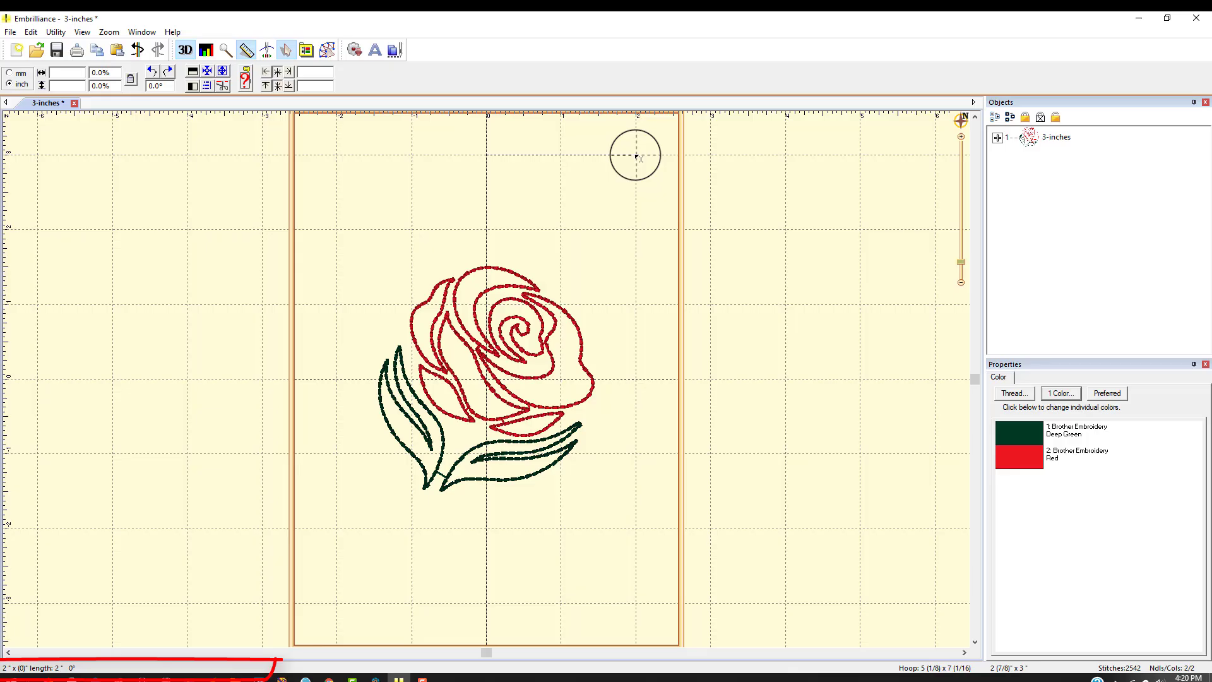
{"action": "mouse_move", "coordinate": [637, 156]}
{"action": "left_mouse_down"}
{"action": "mouse_move", "coordinate": [638, 130]}
{"action": "mouse_move", "coordinate": [635, 227]}
{"action": "mouse_move", "coordinate": [632, 135]}
{"action": "mouse_move", "coordinate": [641, 179]}
{"action": "left_mouse_up"}
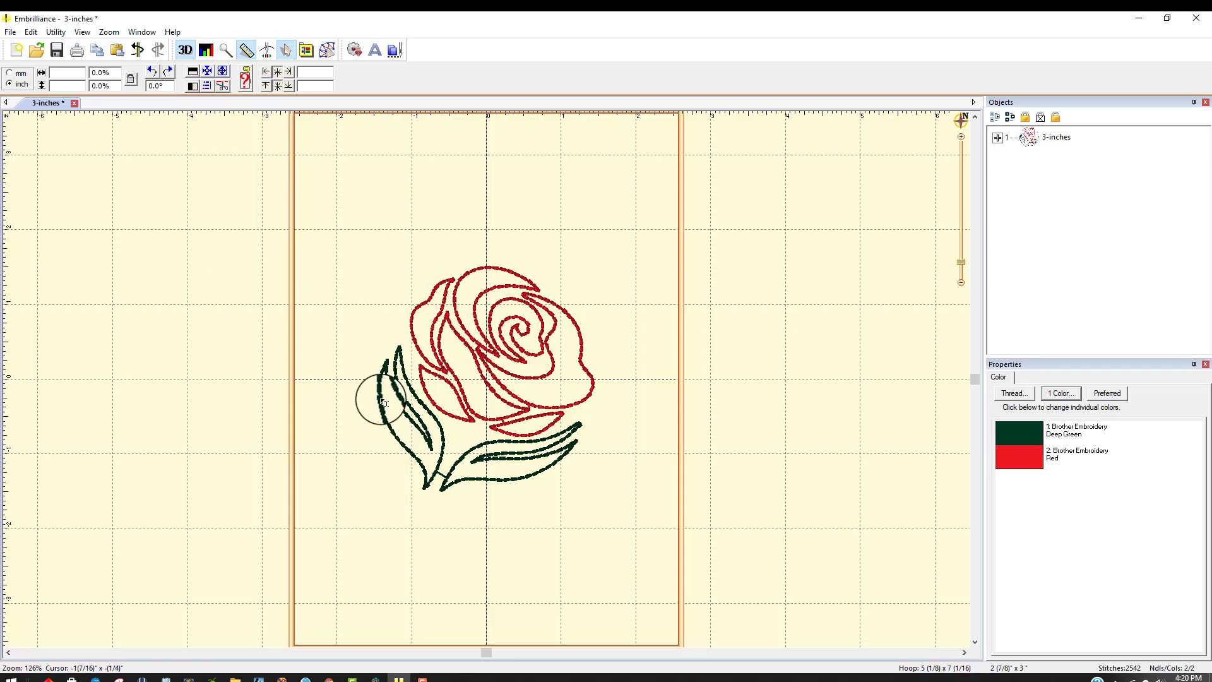
Step: Measure across the green leaf on the left side of the rose
{"action": "left_click_drag", "start_coordinate": [416, 404], "coordinate": [597, 406]}
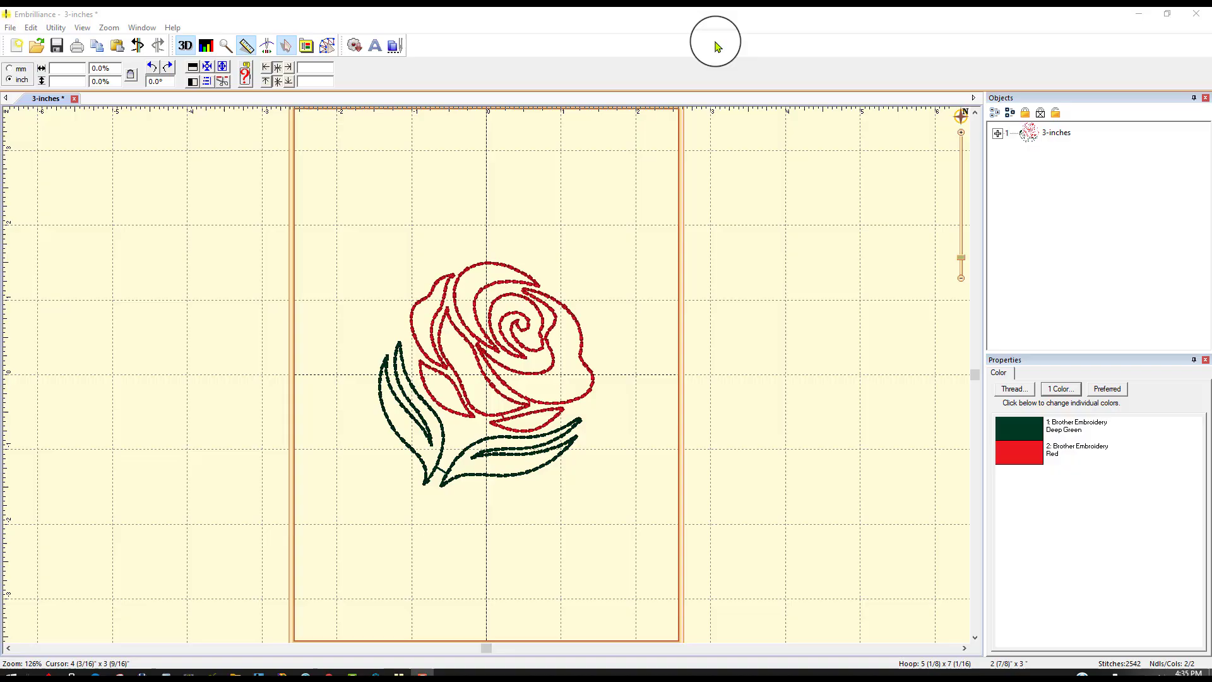
Step: Bring up the Stitch Simulator and its playback controls
{"action": "left_click", "coordinate": [268, 48]}
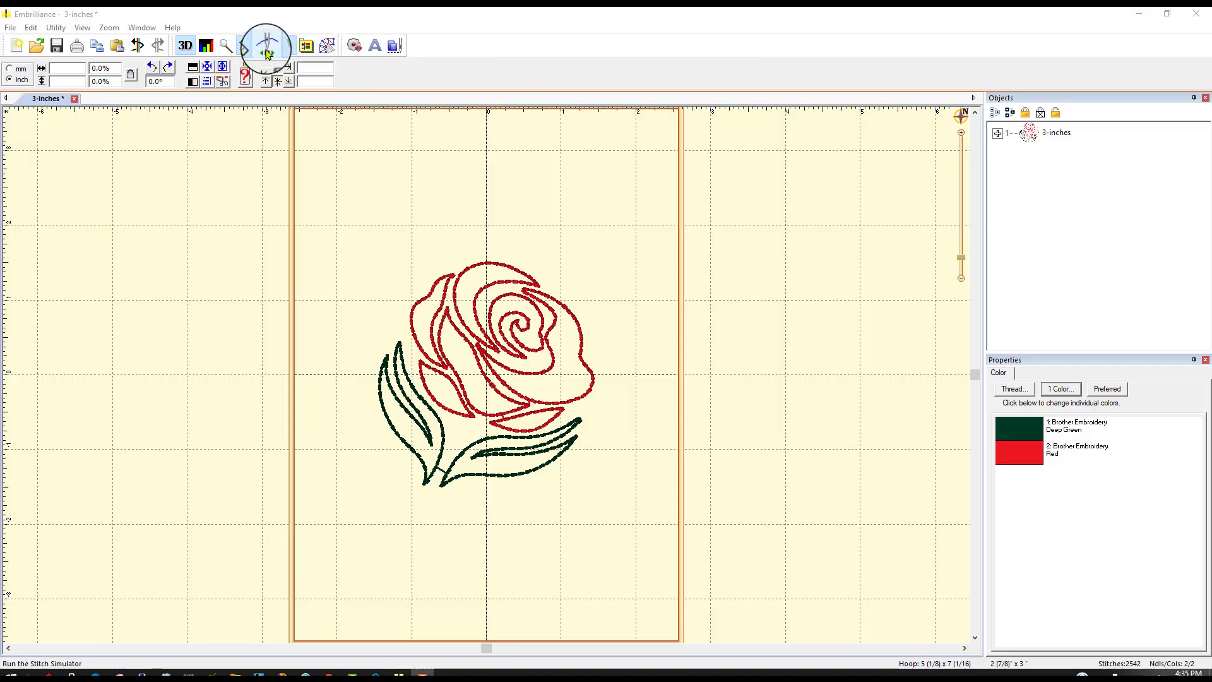
{"action": "left_click", "coordinate": [247, 46]}
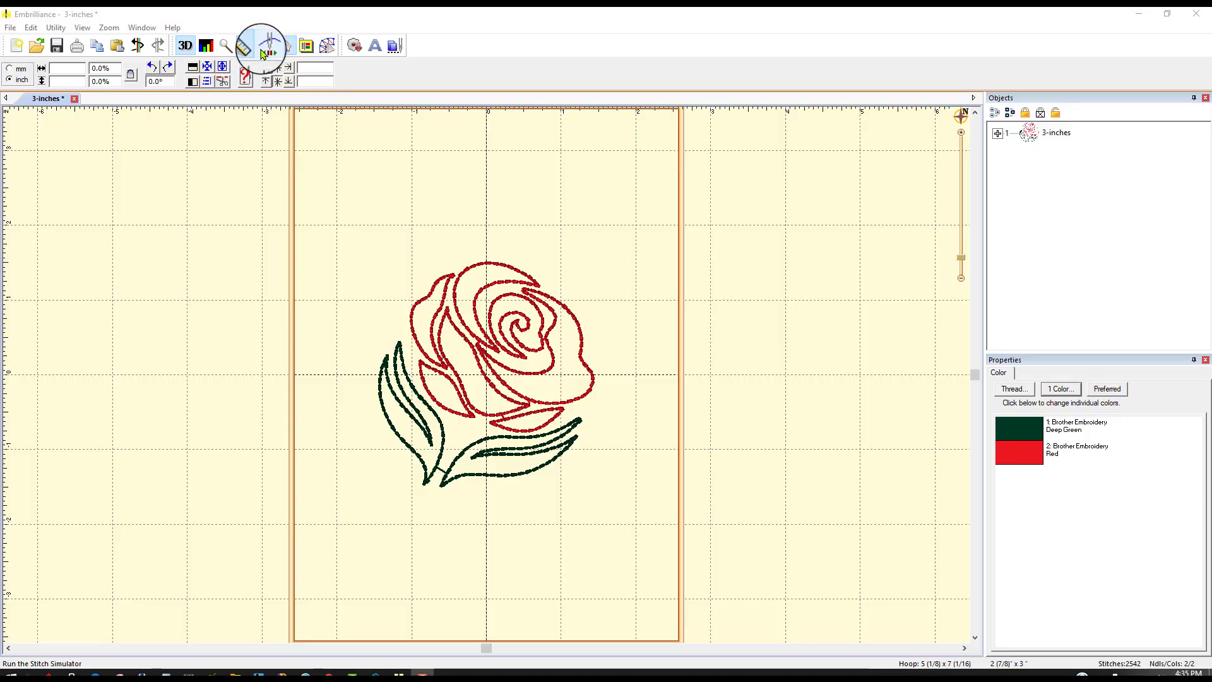
{"action": "left_click", "coordinate": [268, 48]}
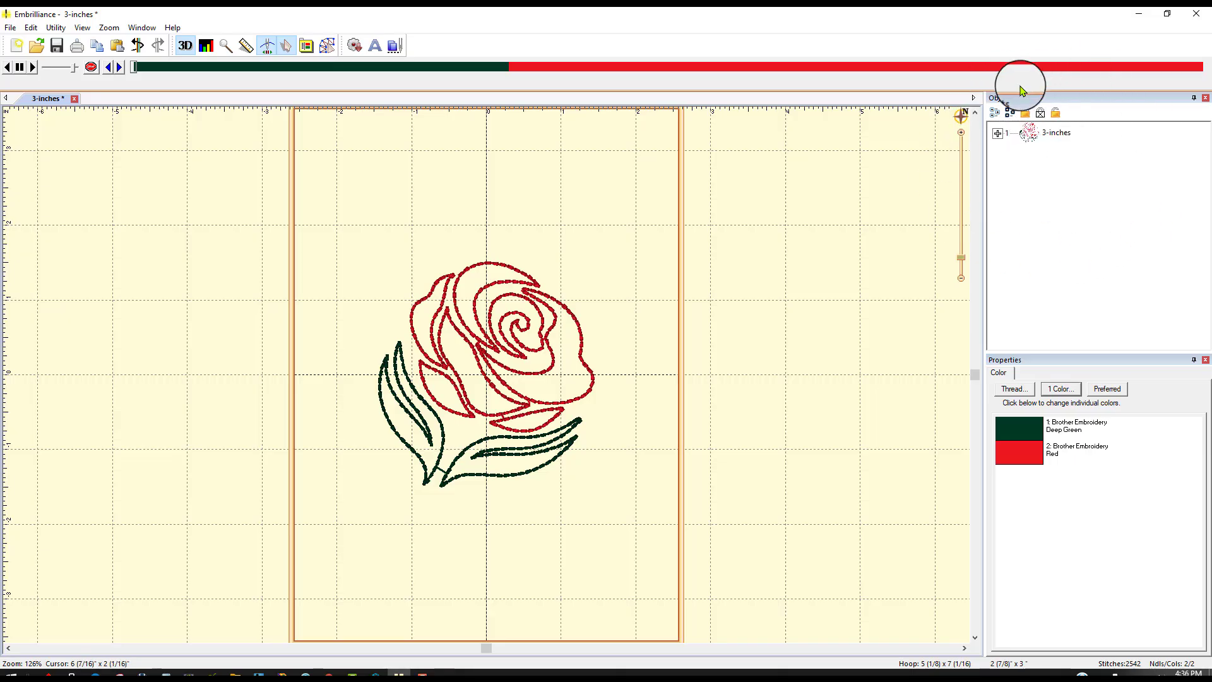
Step: Expand the rose in Objects, select the Deep Green then Red parts, then clear the selection
{"action": "left_click", "coordinate": [997, 134]}
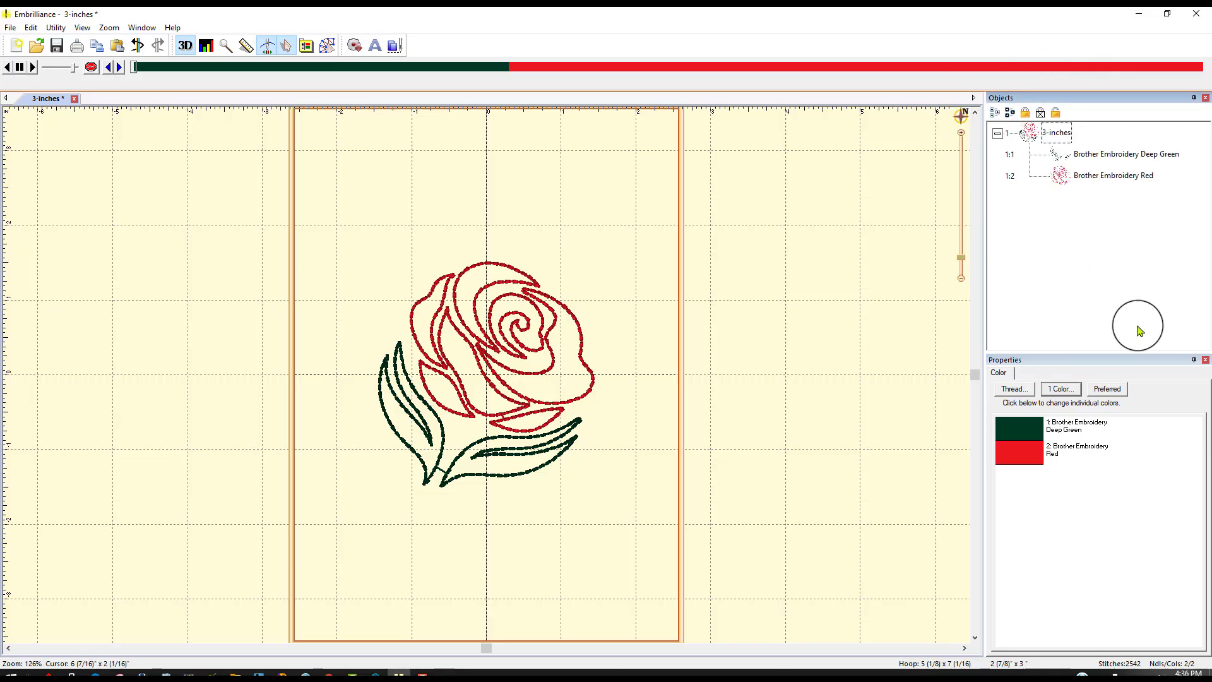
{"action": "left_click", "coordinate": [1152, 156]}
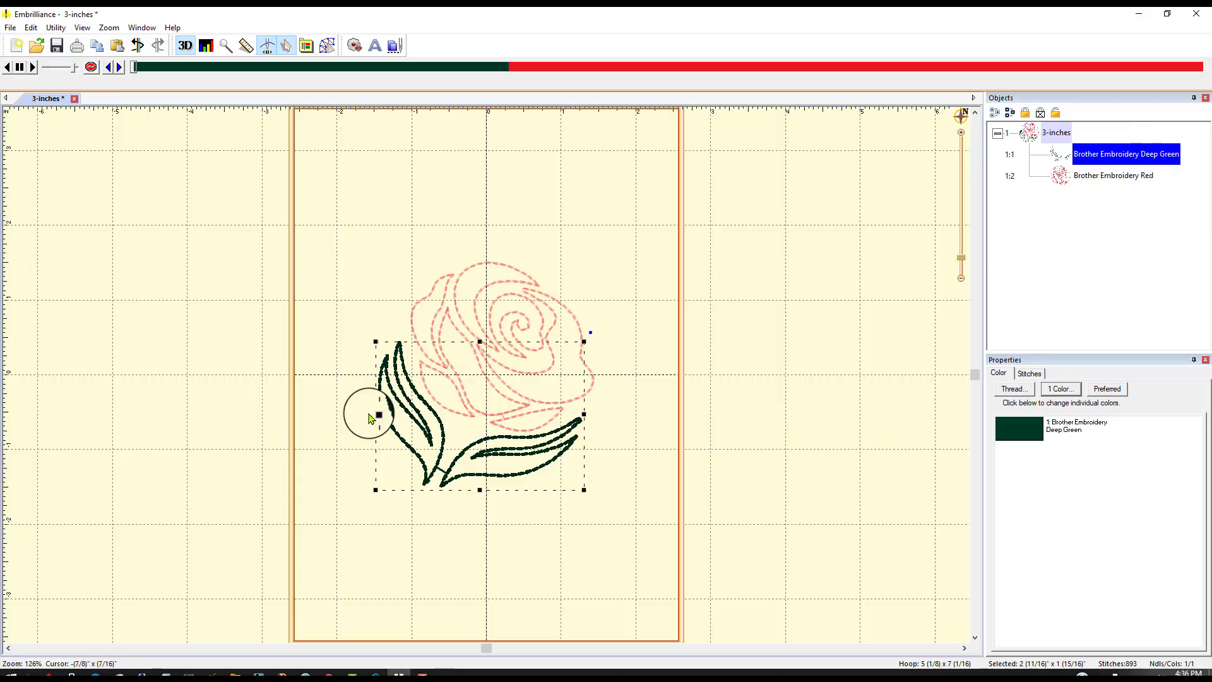
{"action": "left_click", "coordinate": [1114, 177]}
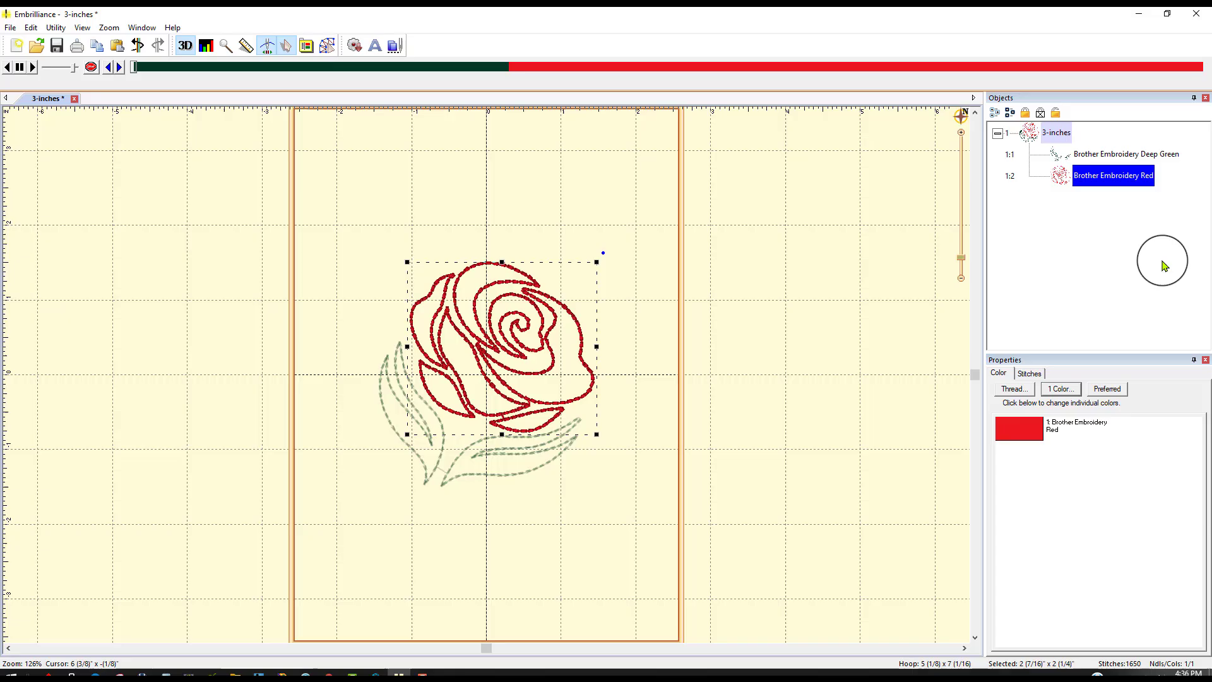
{"action": "left_click", "coordinate": [466, 158]}
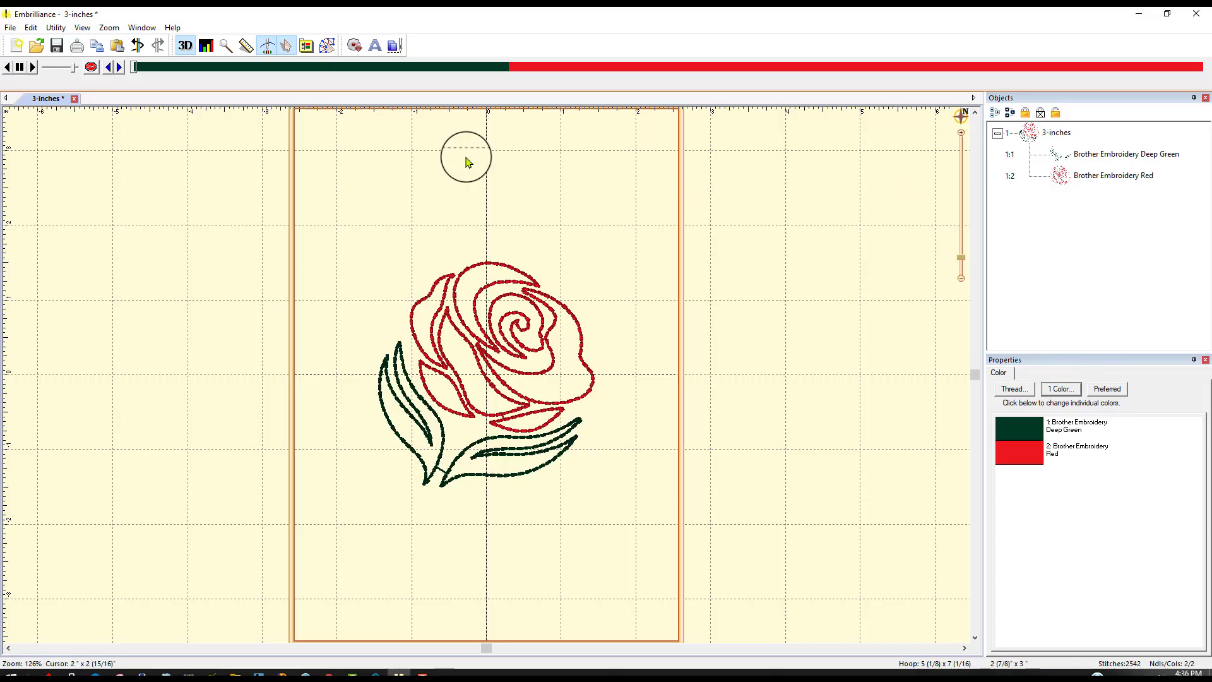
Step: Play the stitch-out simulation at higher speed and jump partway into the red stitching
{"action": "left_click", "coordinate": [33, 68]}
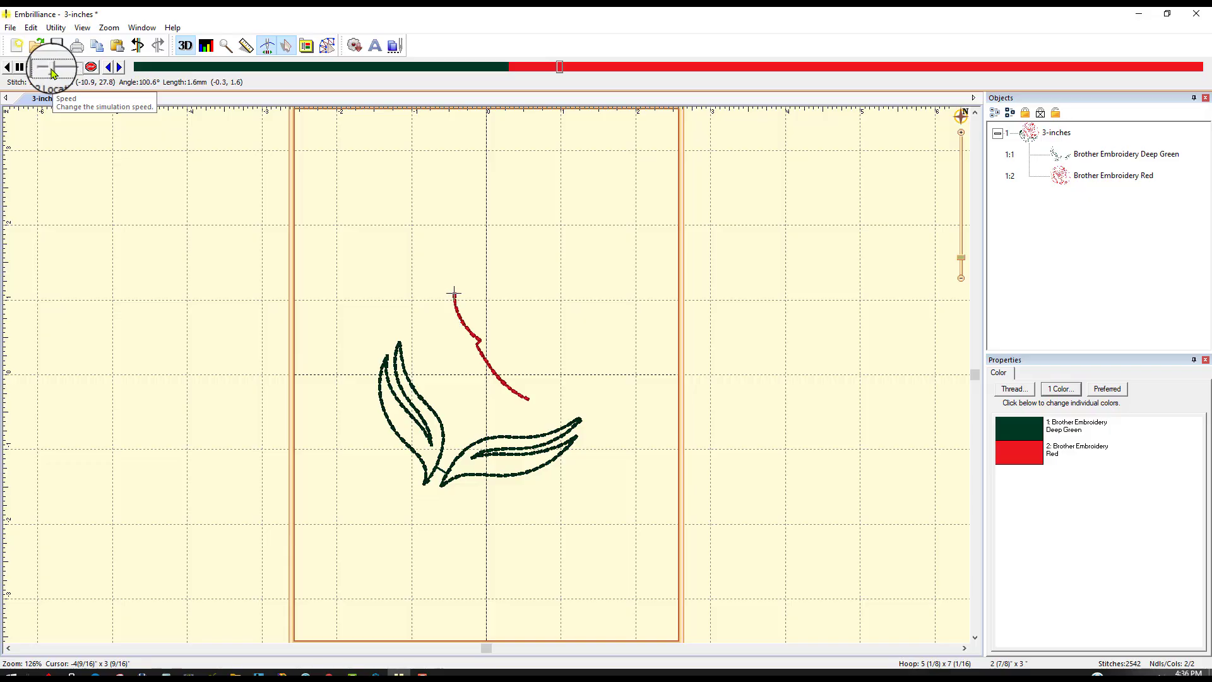
{"action": "left_click_drag", "start_coordinate": [54, 70], "coordinate": [74, 67]}
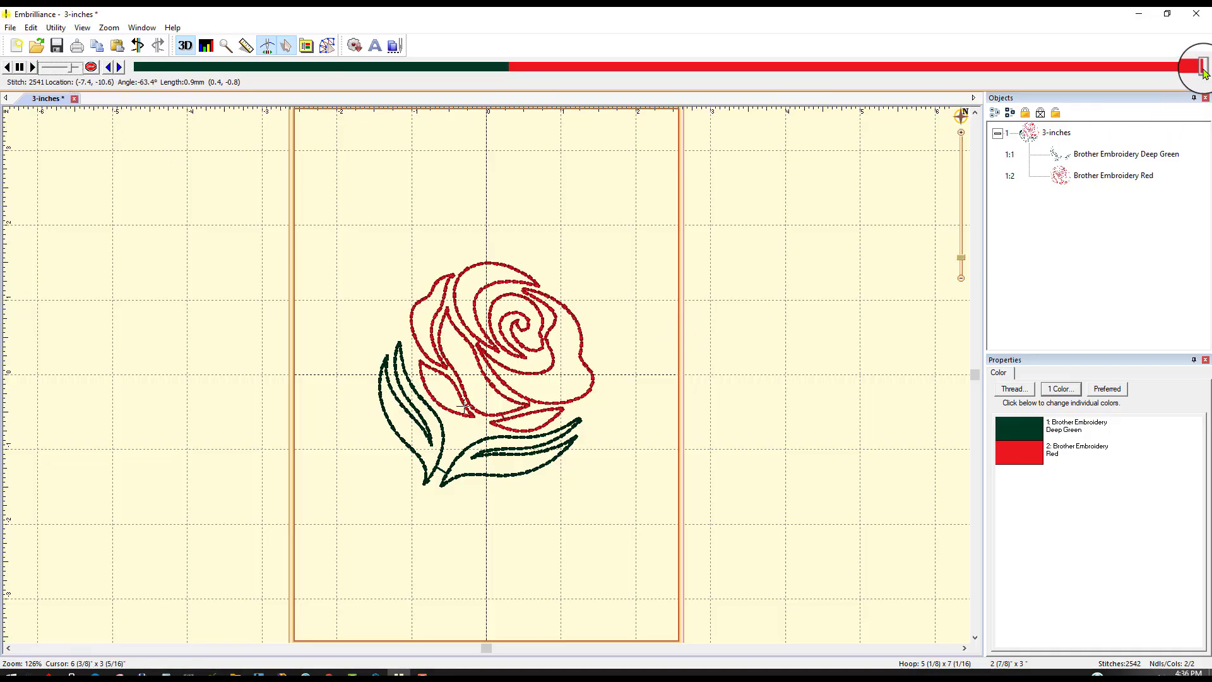
{"action": "left_click_drag", "start_coordinate": [1200, 68], "coordinate": [676, 82]}
{"action": "left_click", "coordinate": [109, 67]}
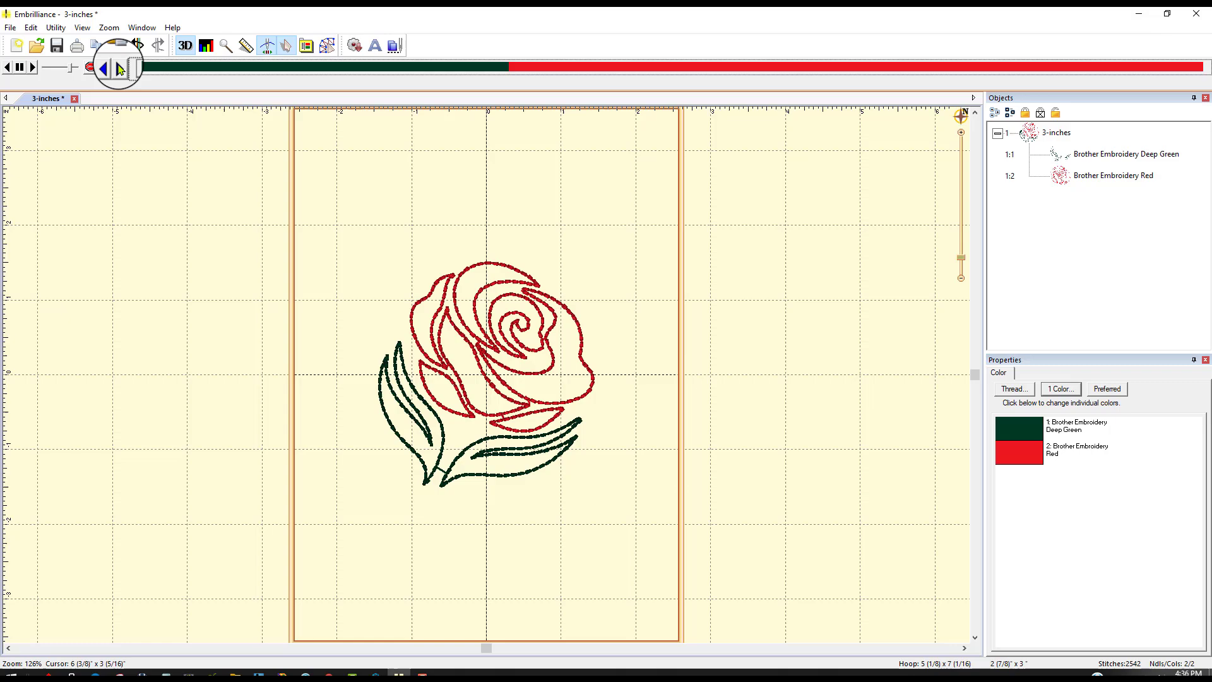
Step: Rewind to the first stitch and advance through the Deep Green leaf outlines
{"action": "left_click", "coordinate": [119, 68]}
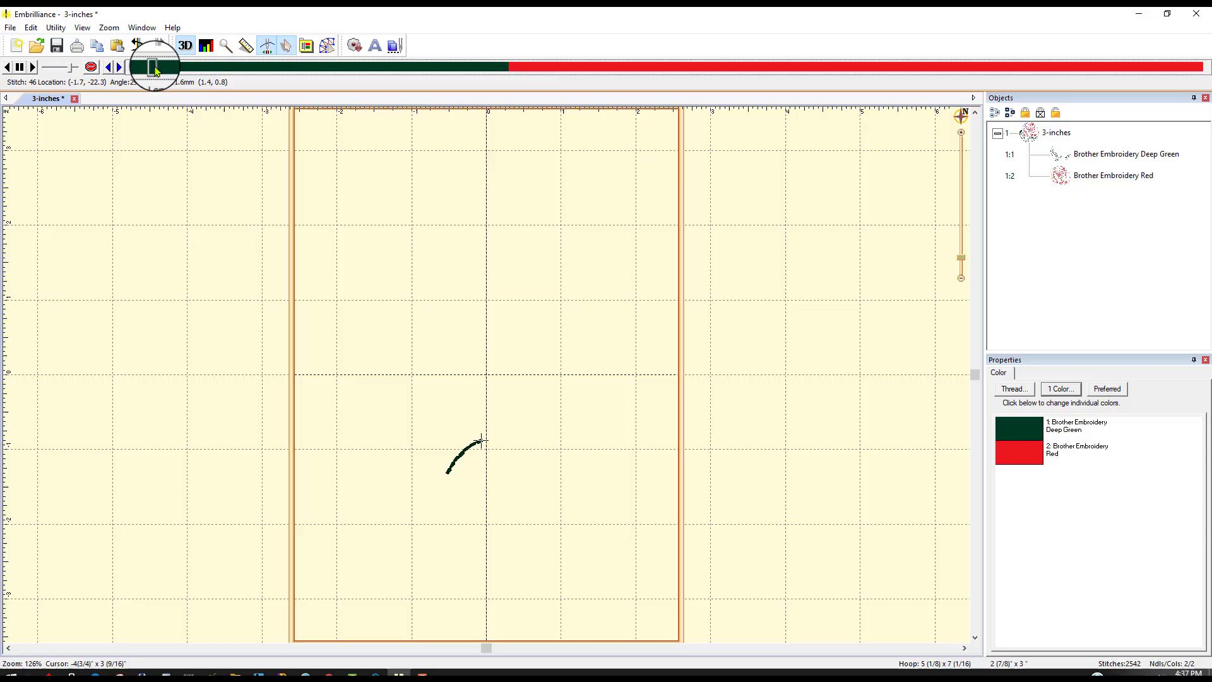
{"action": "left_click_drag", "start_coordinate": [153, 68], "coordinate": [161, 69]}
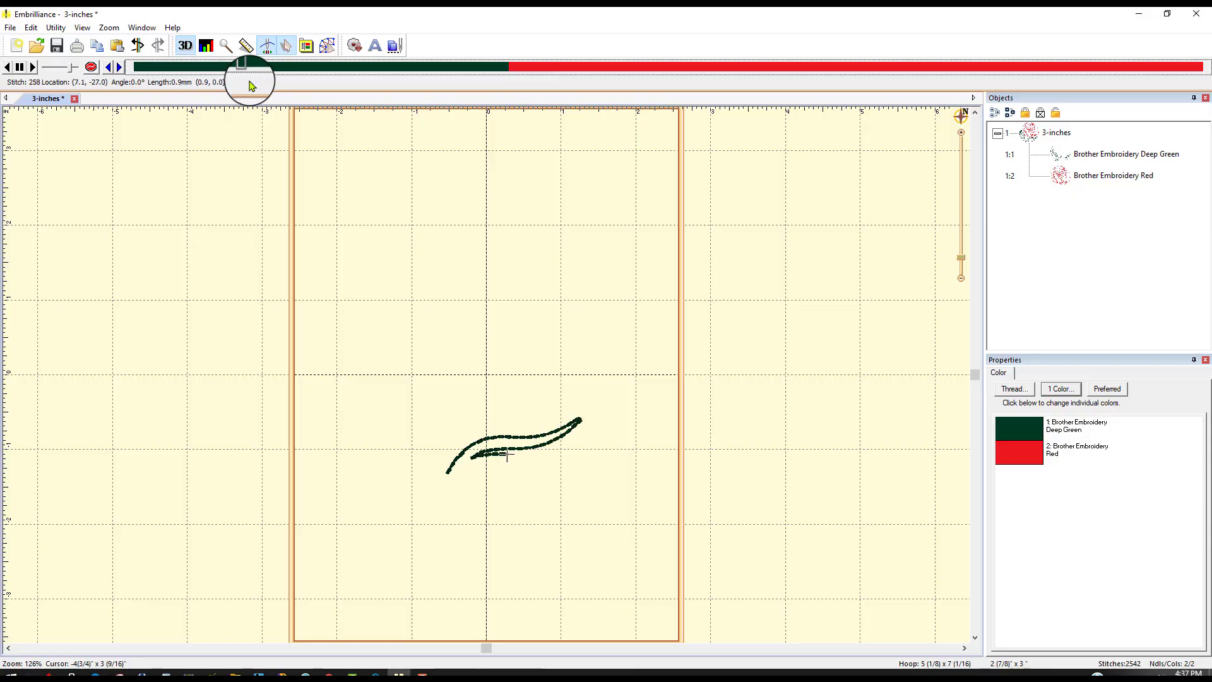
{"action": "mouse_move", "coordinate": [251, 85]}
{"action": "left_mouse_down"}
{"action": "mouse_move", "coordinate": [734, 91]}
{"action": "mouse_move", "coordinate": [1196, 51]}
{"action": "mouse_move", "coordinate": [1001, 40]}
{"action": "mouse_move", "coordinate": [380, 94]}
{"action": "mouse_move", "coordinate": [684, 76]}
{"action": "mouse_move", "coordinate": [917, 82]}
{"action": "mouse_move", "coordinate": [1195, 54]}
{"action": "mouse_move", "coordinate": [1036, 81]}
{"action": "left_mouse_up"}
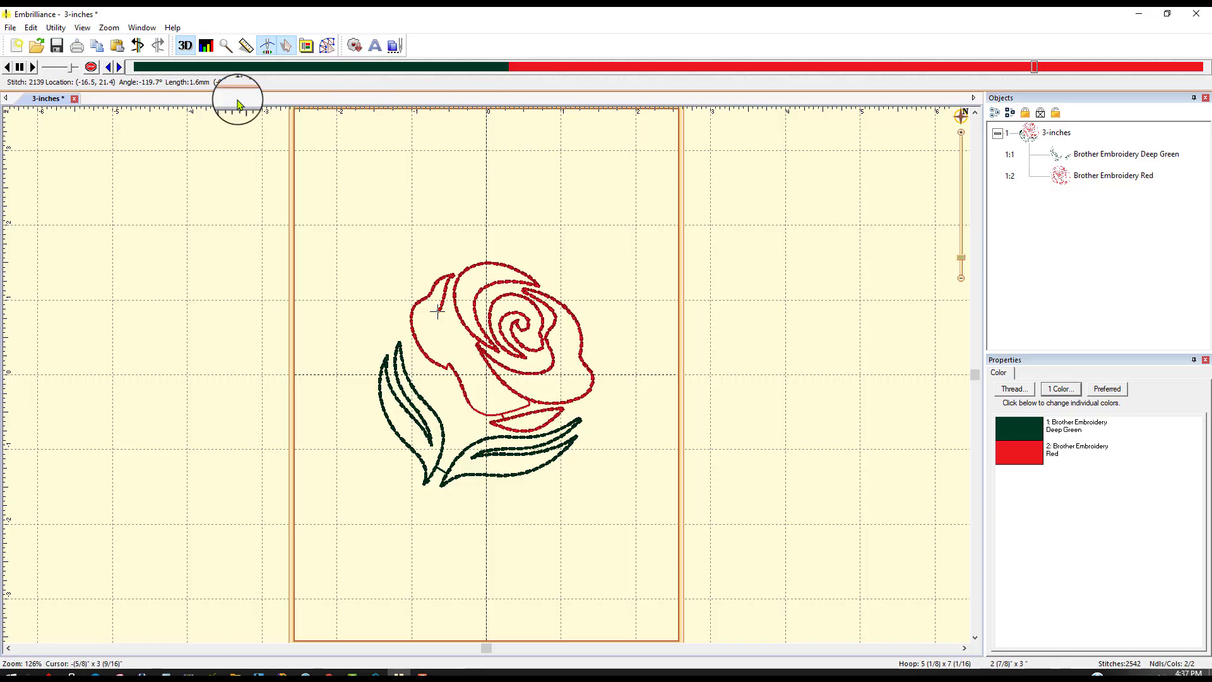